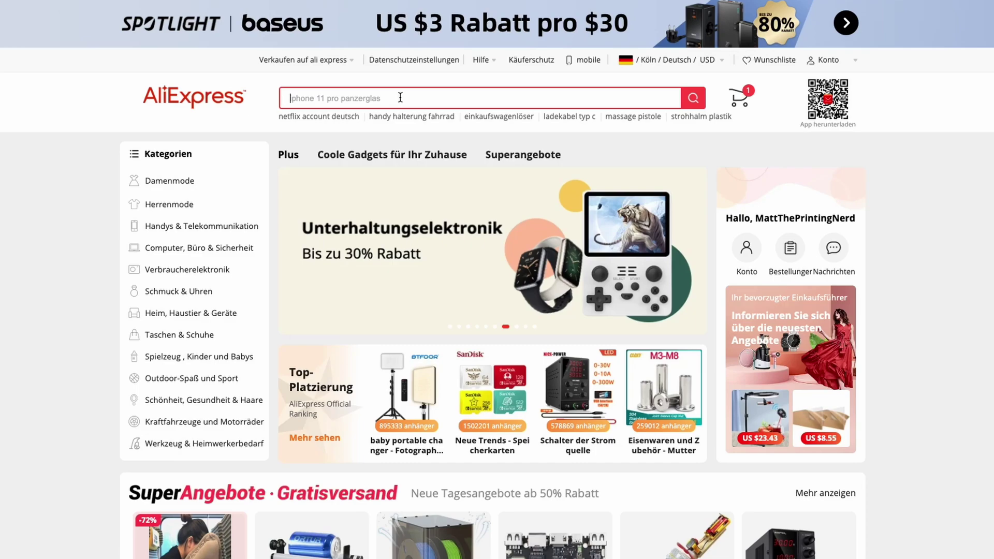
# Search AliExpress for "nema 17 stepper motor" and browse the listed motors
pyautogui.write('nema 17 stepper motor')
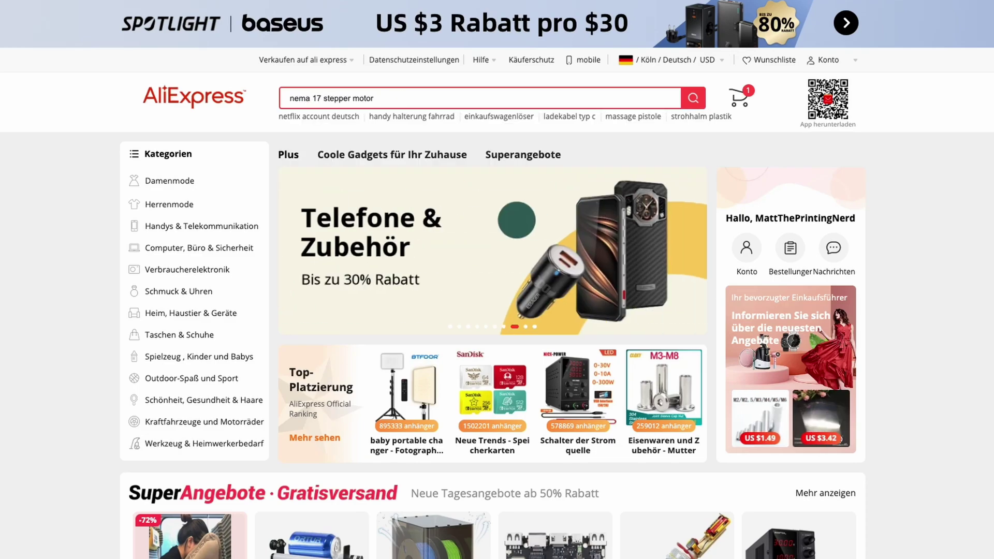
pyautogui.press('Return')
pyautogui.scroll(-10, 724, 333)
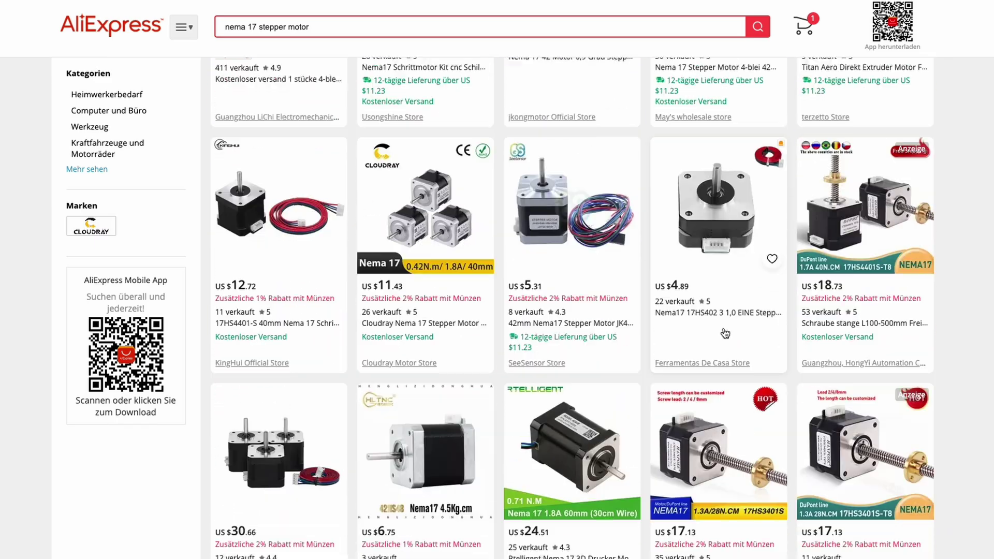
pyautogui.scroll(-15, 725, 333)
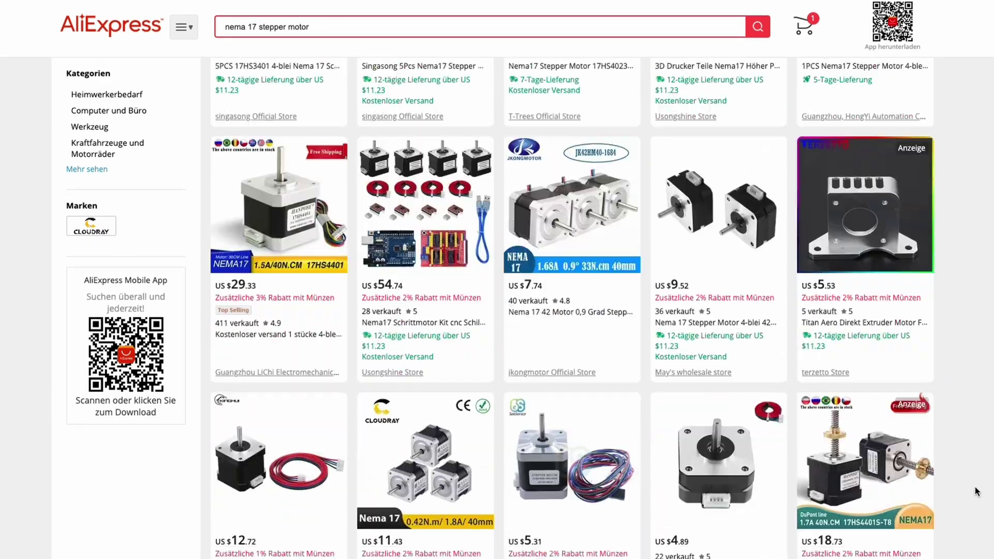
pyautogui.scroll(-15, 976, 490)
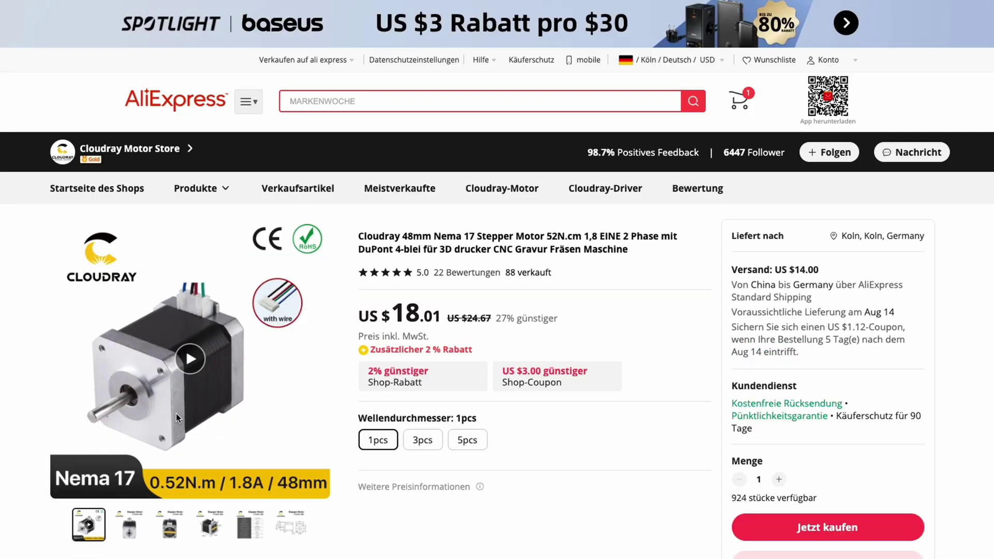
# Examine the product page and specification table of the Cloudray 48mm Nema 17 stepper motor
pyautogui.scroll(-10, 515, 440)
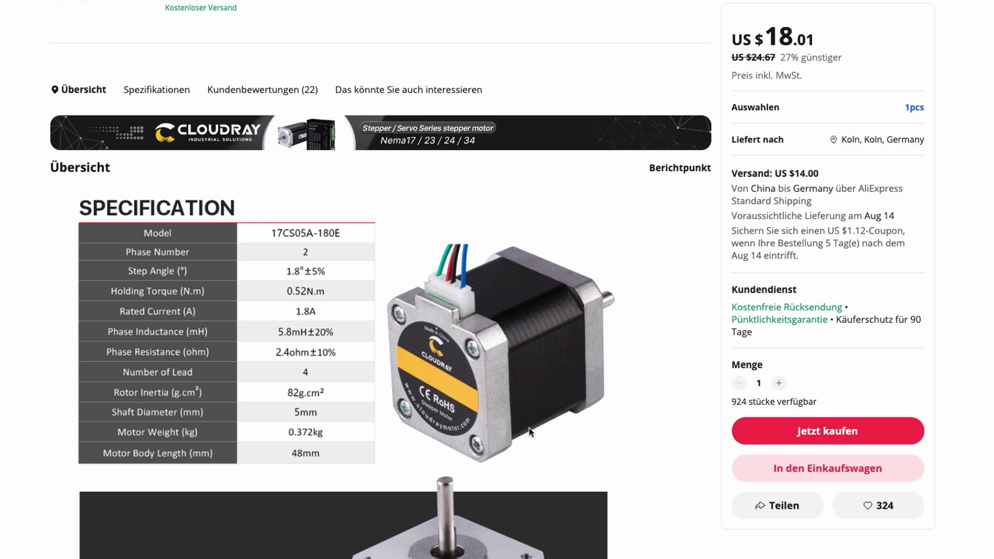
pyautogui.scroll(-10, 529, 427)
pyautogui.scroll(15, 528, 428)
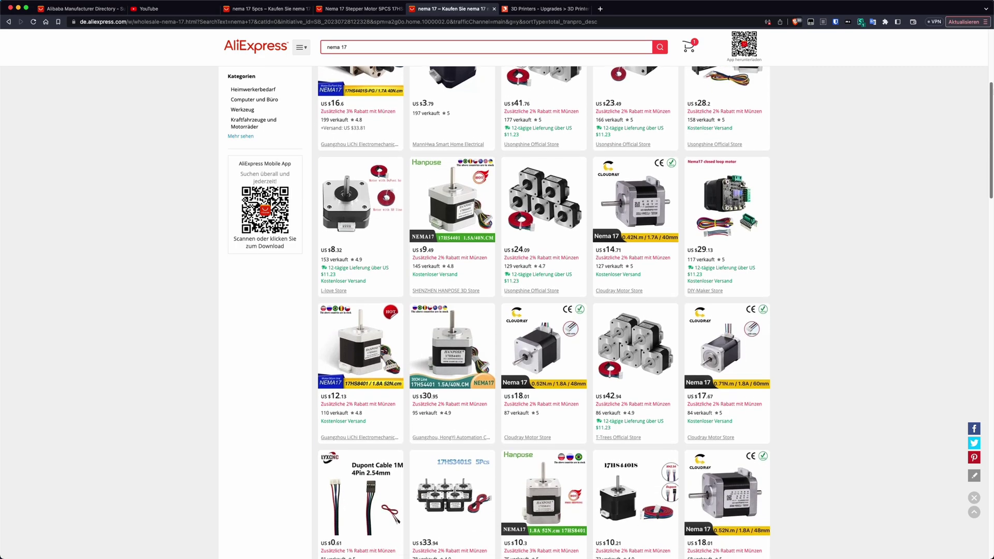
# Browse the "nema 17" search results to compare the motors offered by different stores
pyautogui.scroll(-4, 543, 310)
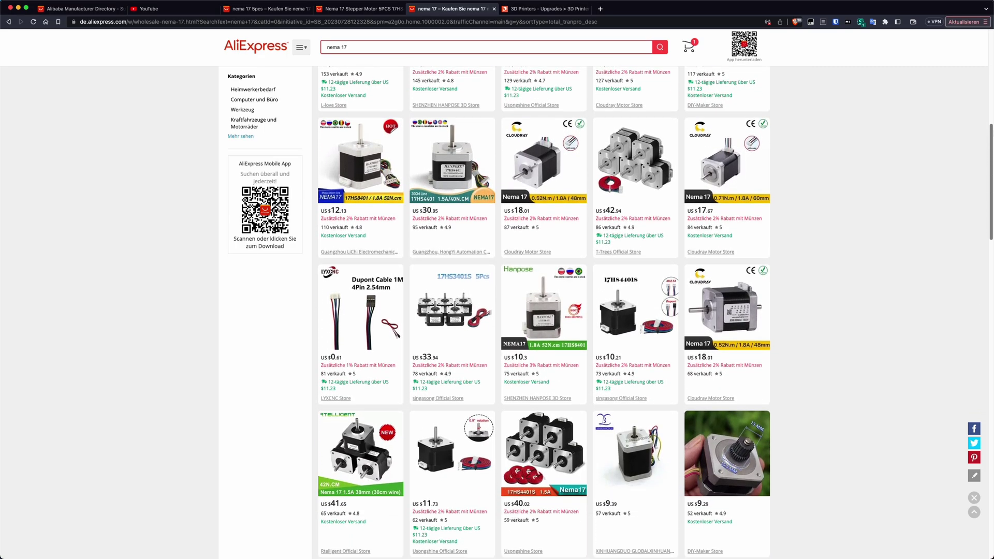
pyautogui.scroll(-3, 544, 311)
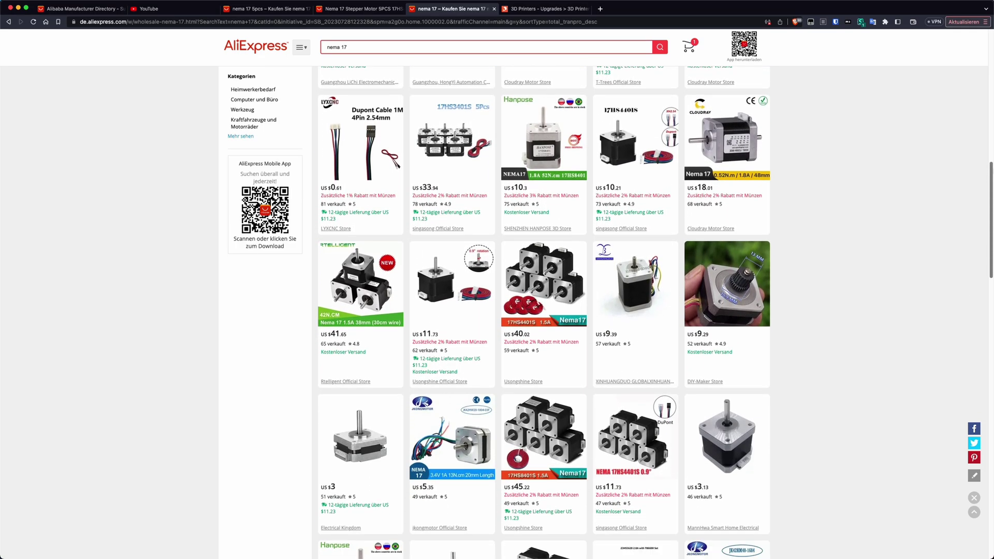
pyautogui.scroll(-1, 544, 311)
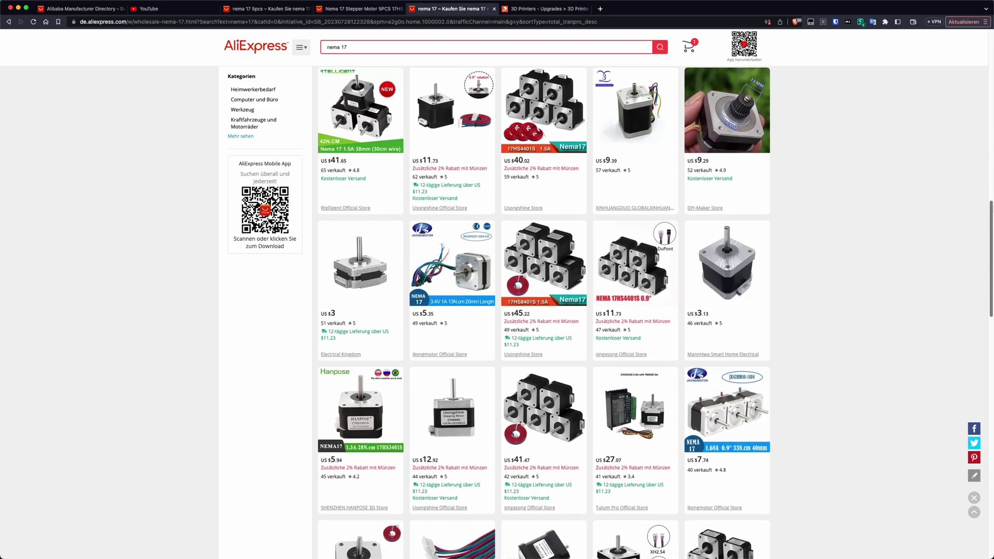
pyautogui.scroll(-1, 543, 310)
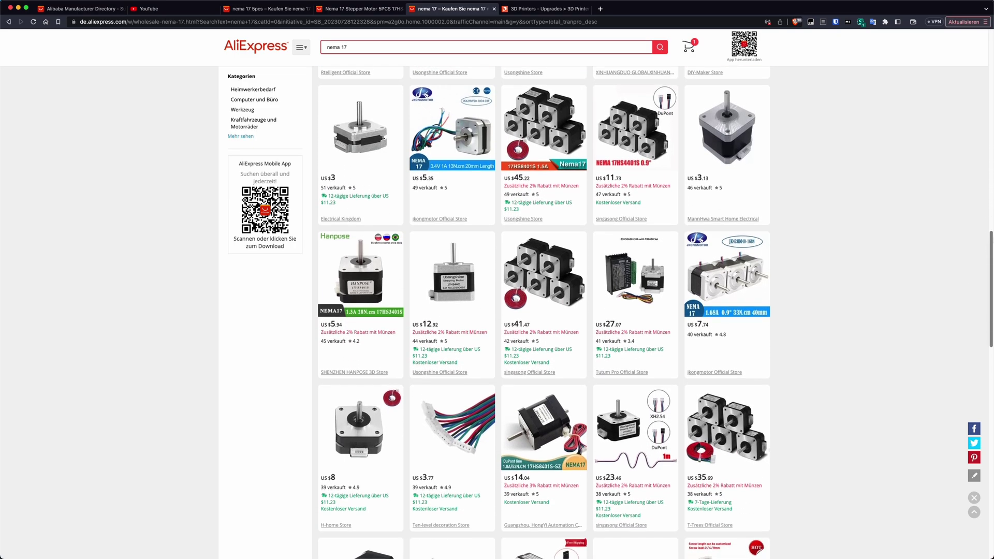
pyautogui.scroll(-2, 544, 310)
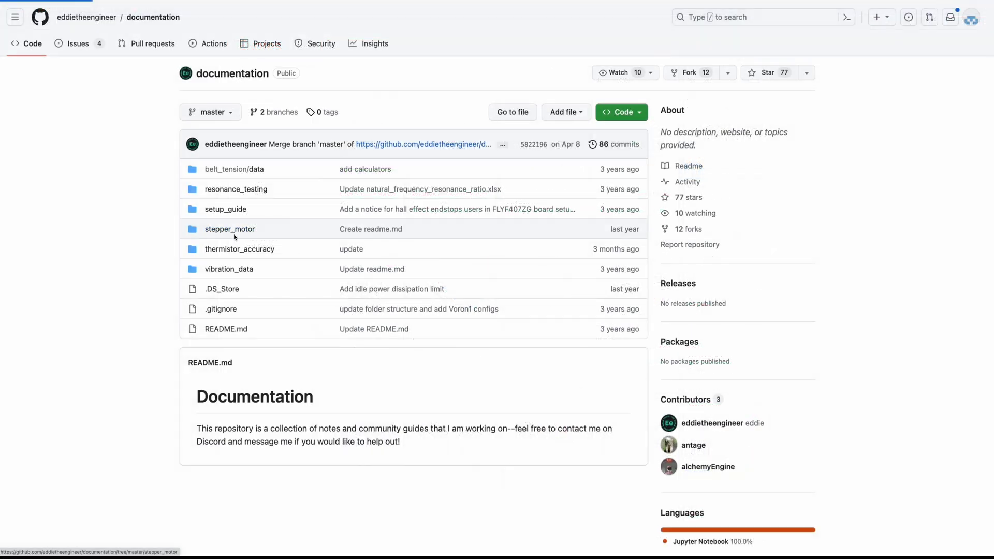
# Open the data folder inside stepper_motor in the GitHub documentation repository
pyautogui.click(233, 229)
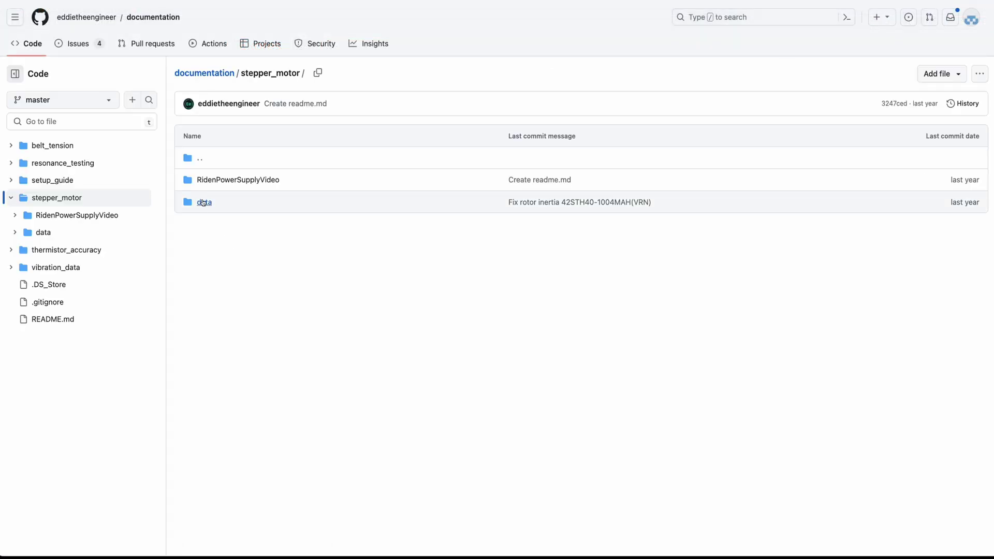
pyautogui.click(204, 202)
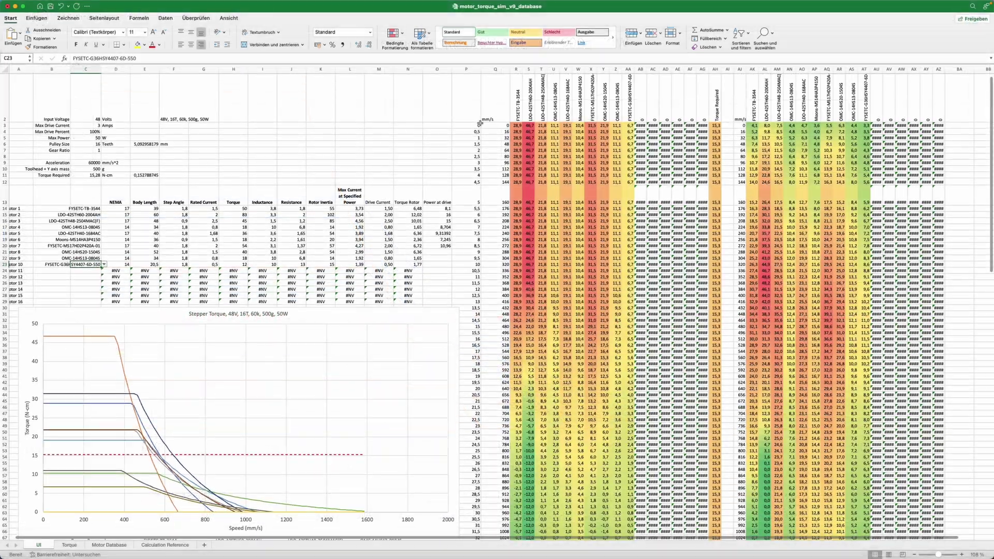
# Look through the stepper torque chart on the UI sheet, the Torque sheet and the Motor Database entries
pyautogui.scroll(-1, 480, 124)
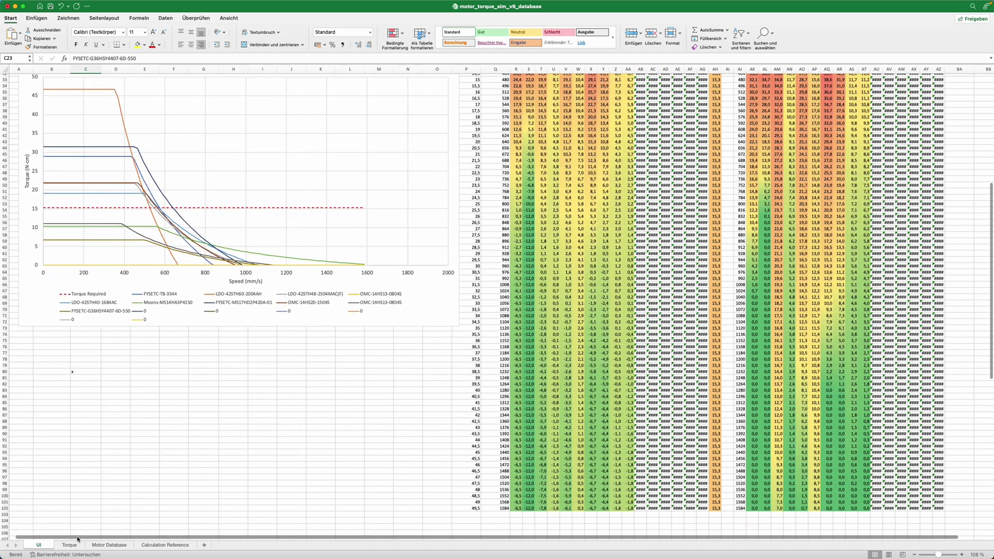
pyautogui.click(75, 543)
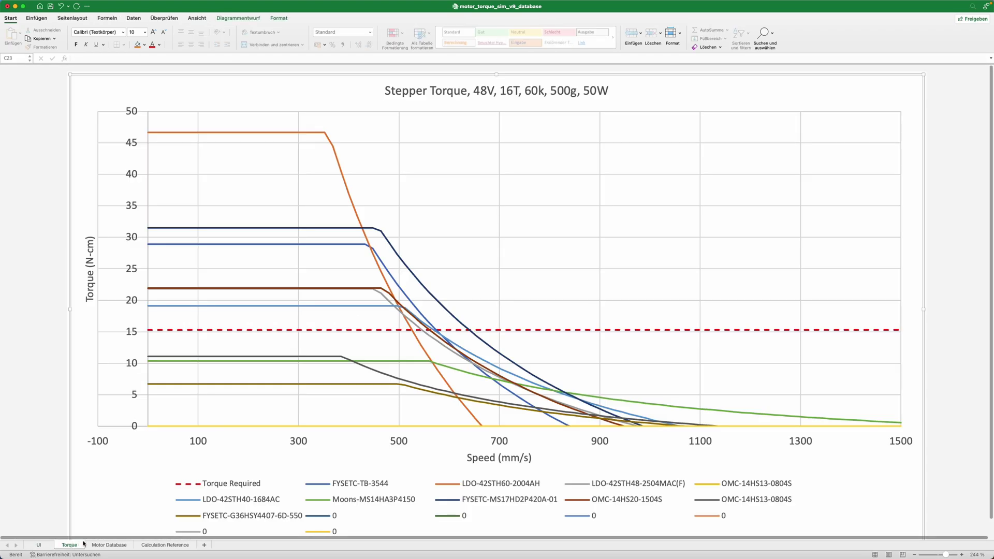
pyautogui.click(104, 545)
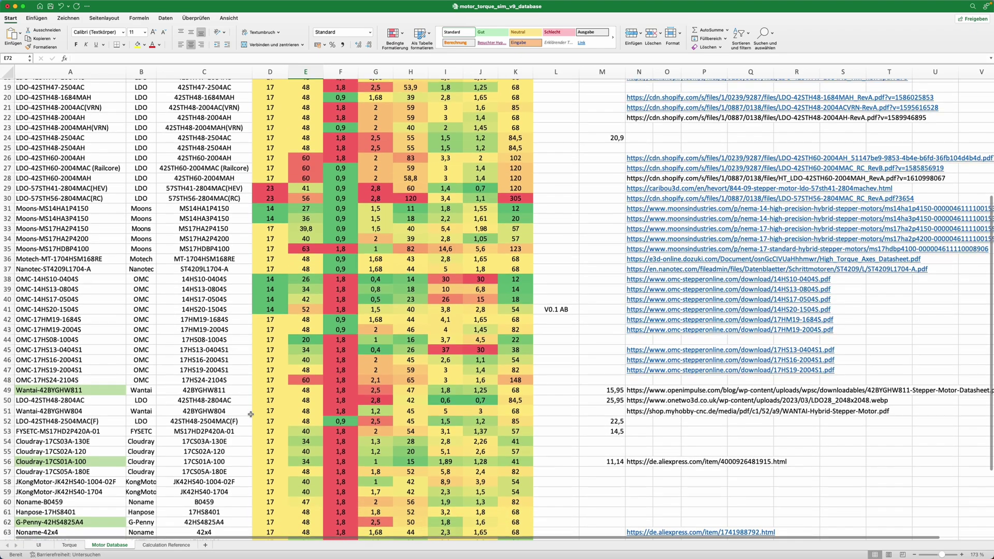
pyautogui.scroll(-8, 250, 414)
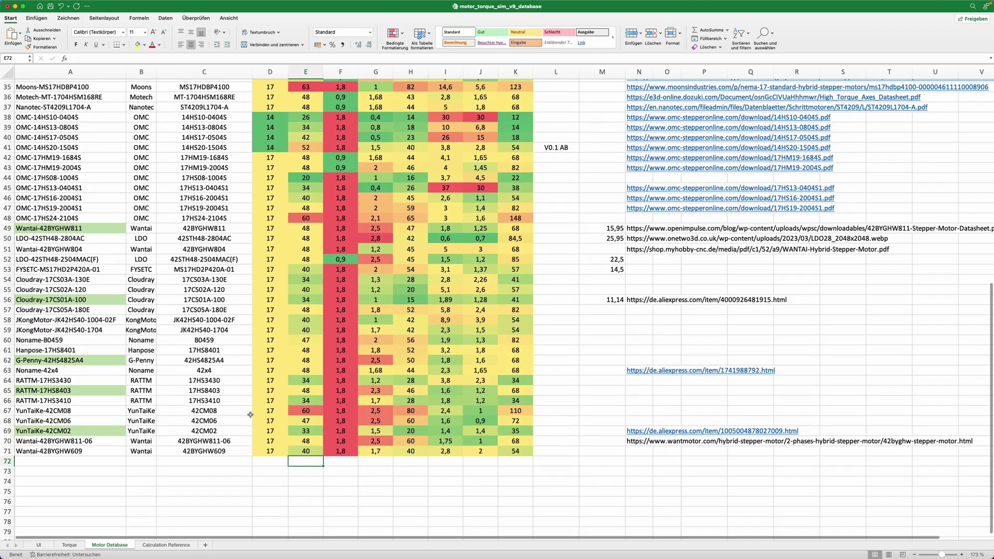
# View the Calculation Reference sheet and look back through the Motor Database entries
pyautogui.click(166, 545)
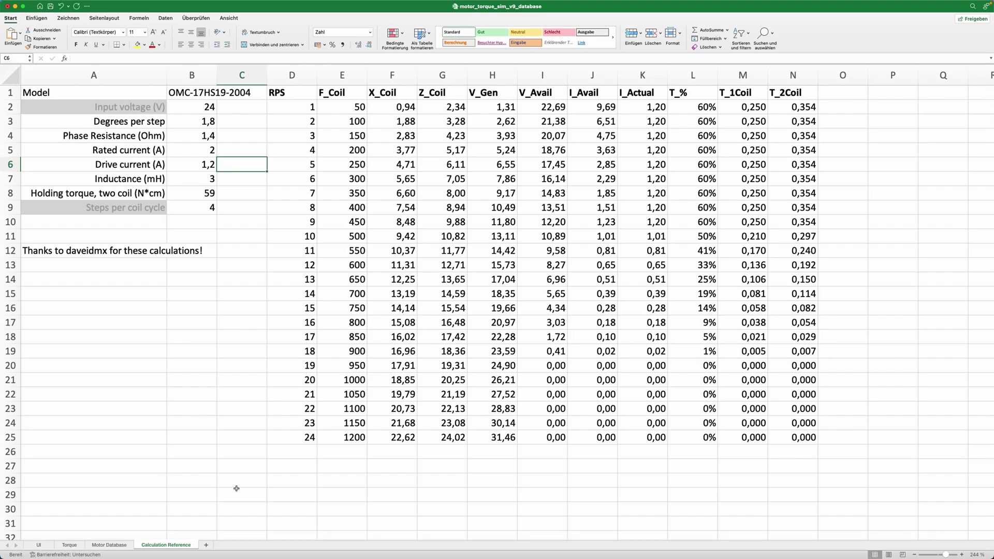
pyautogui.click(110, 545)
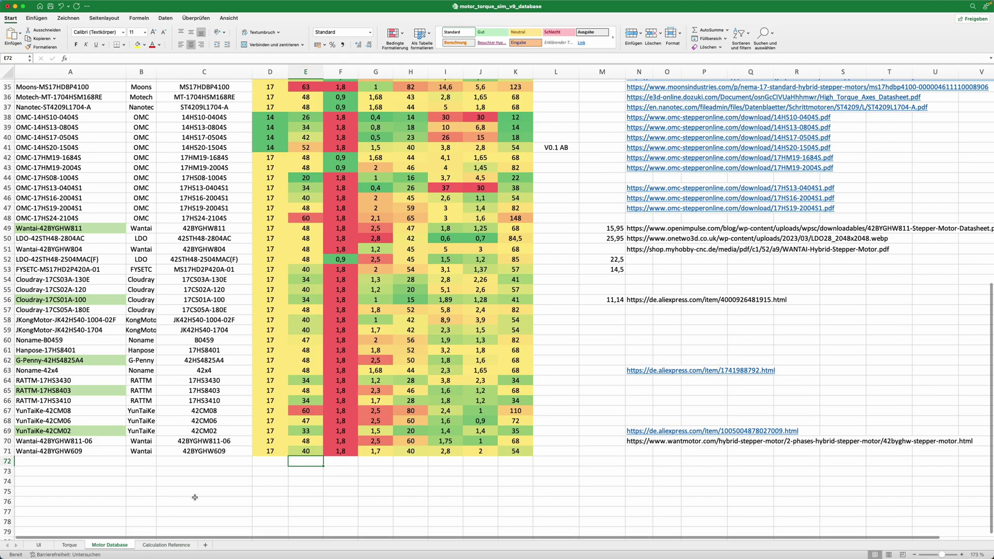
pyautogui.scroll(3, 205, 487)
pyautogui.scroll(10, 205, 486)
pyautogui.scroll(1, 205, 486)
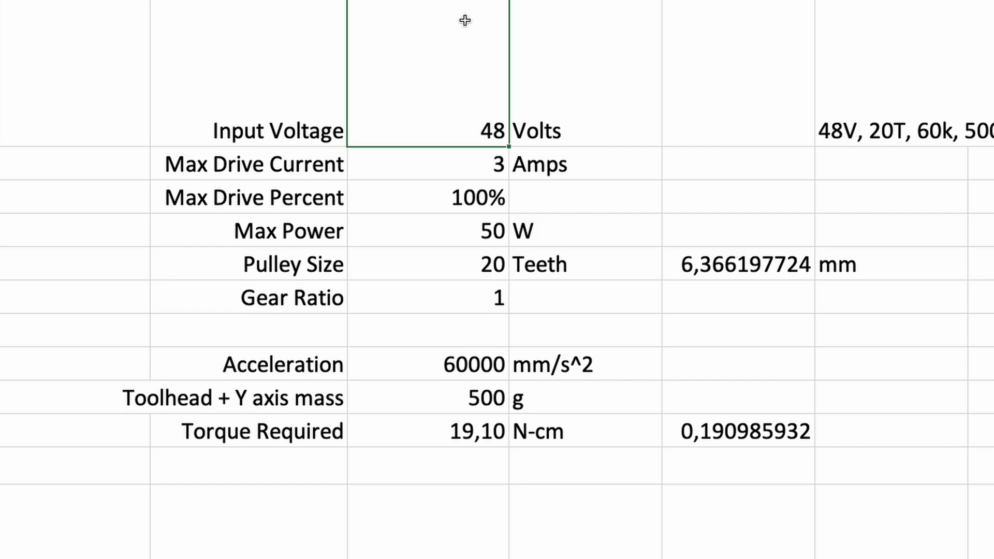
# Set the input voltage to 24 volts and the max drive current to 0,8 amps
pyautogui.write('24')
pyautogui.press('Return')
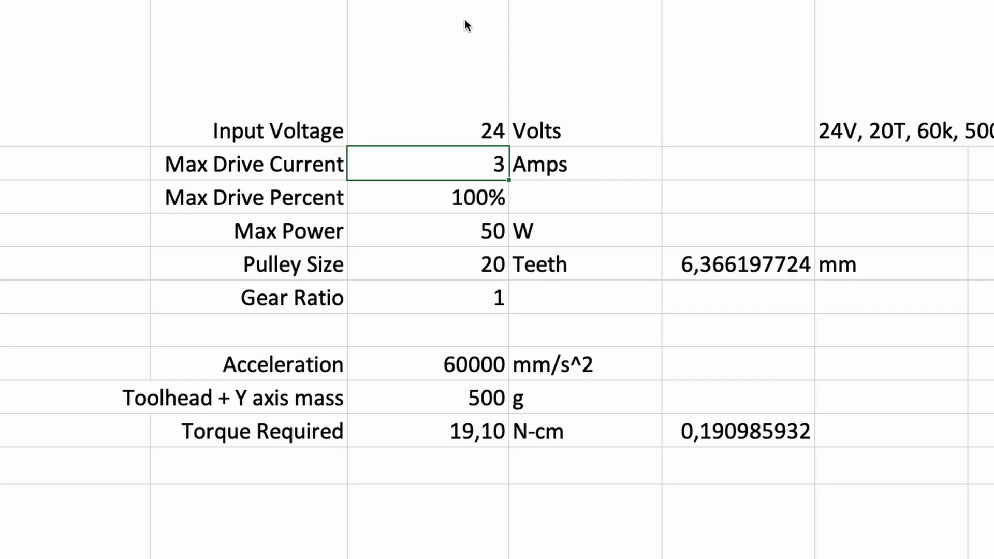
pyautogui.write('0,8')
pyautogui.press('Return')
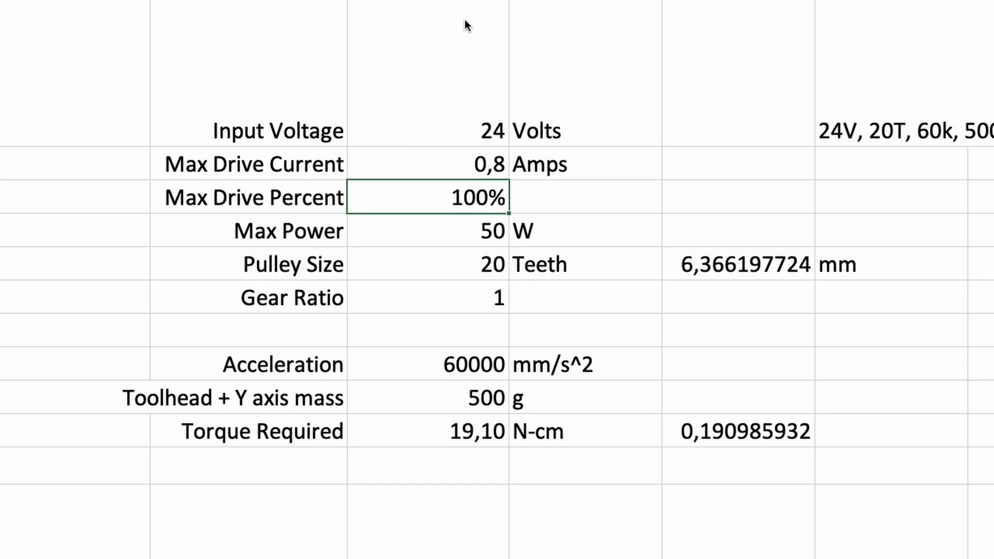
# Set the acceleration to 20000 mm/s^2 in the simulation parameters
pyautogui.press('Down')
pyautogui.press('Down')
pyautogui.press('Down')
pyautogui.press('Down')
pyautogui.press('Down')
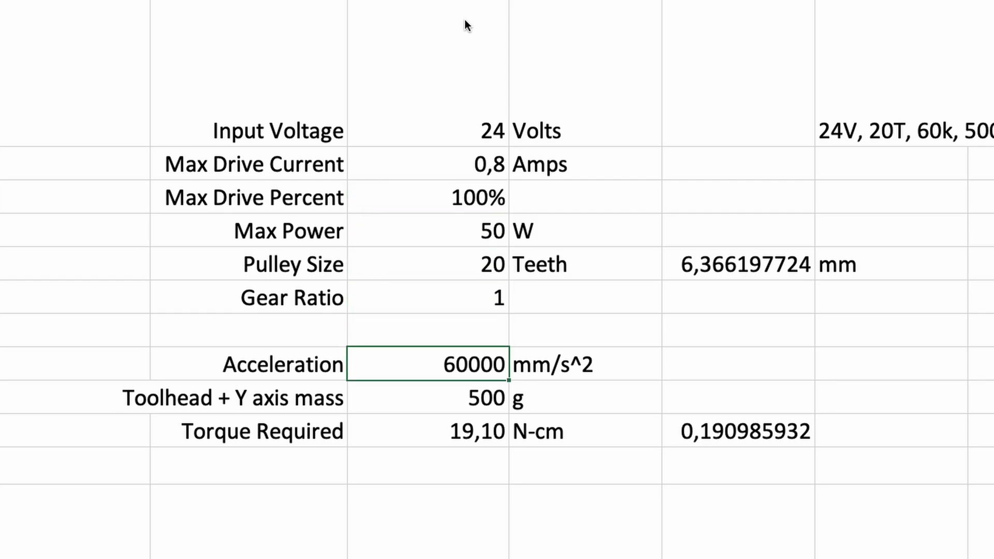
pyautogui.write('20000')
pyautogui.press('Return')
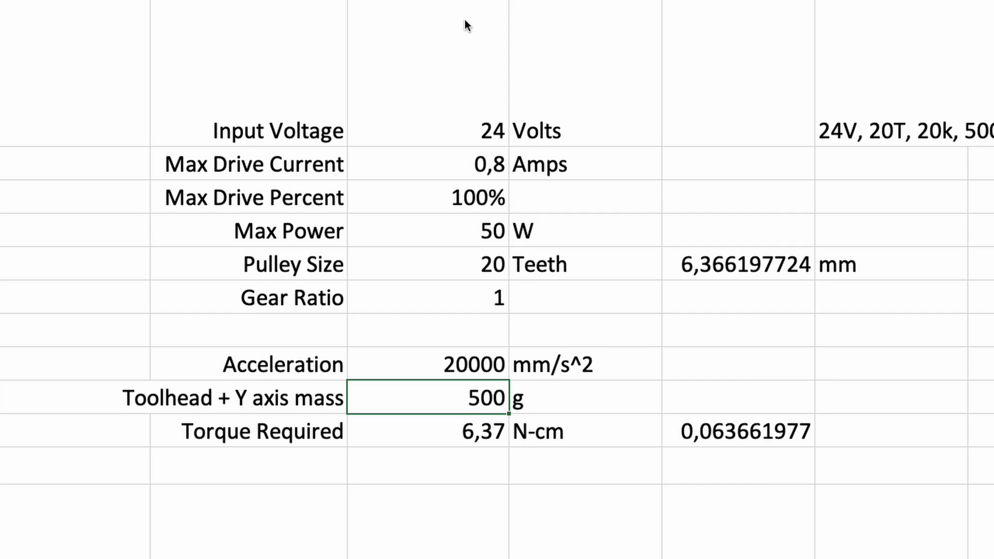
pyautogui.press('Down')
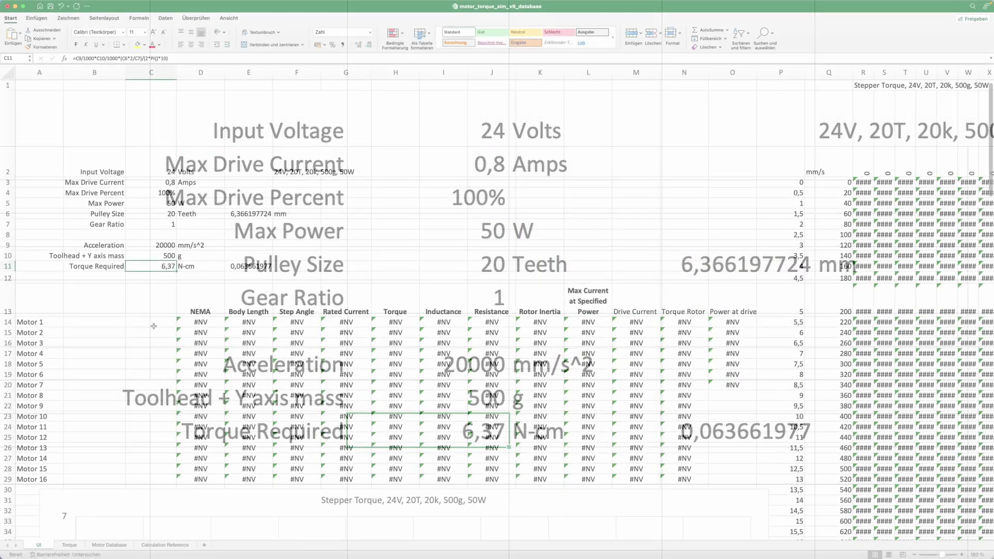
# Choose Cloudray-17CS05A-180E as Motor 1 and review its curve in the stepper torque chart
pyautogui.click(151, 322)
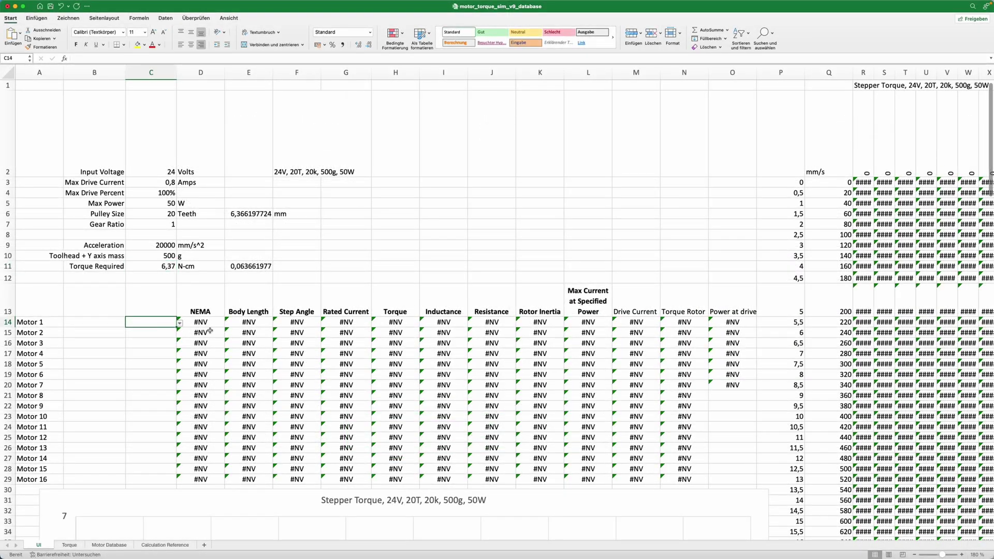
pyautogui.click(180, 323)
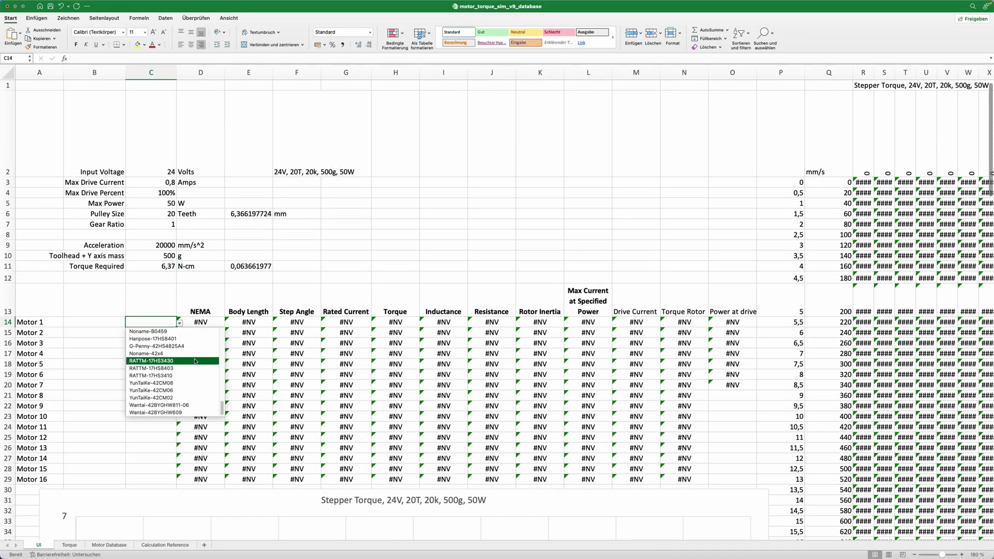
pyautogui.scroll(-3, 186, 363)
pyautogui.click(189, 355)
pyautogui.scroll(-10, 407, 343)
pyautogui.scroll(1, 408, 343)
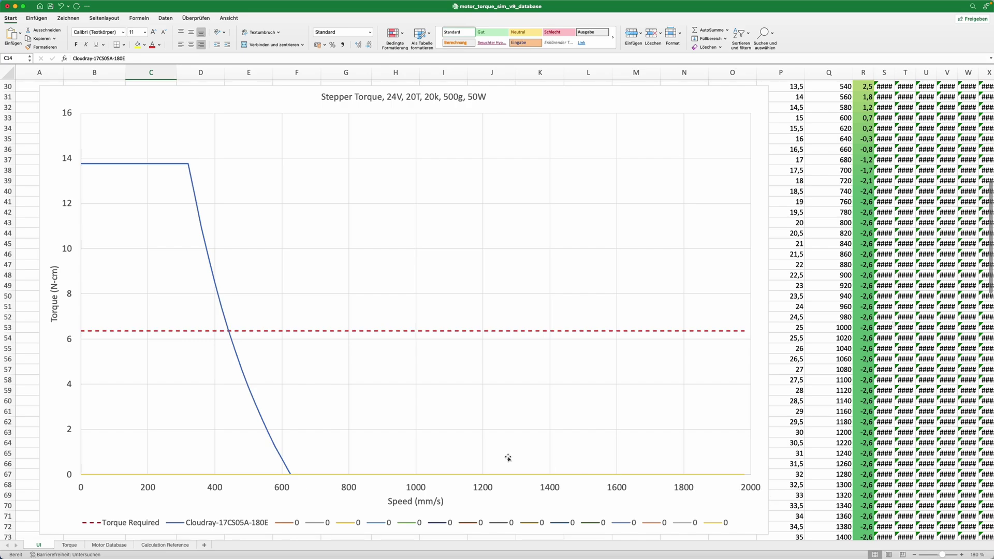
pyautogui.scroll(10, 471, 457)
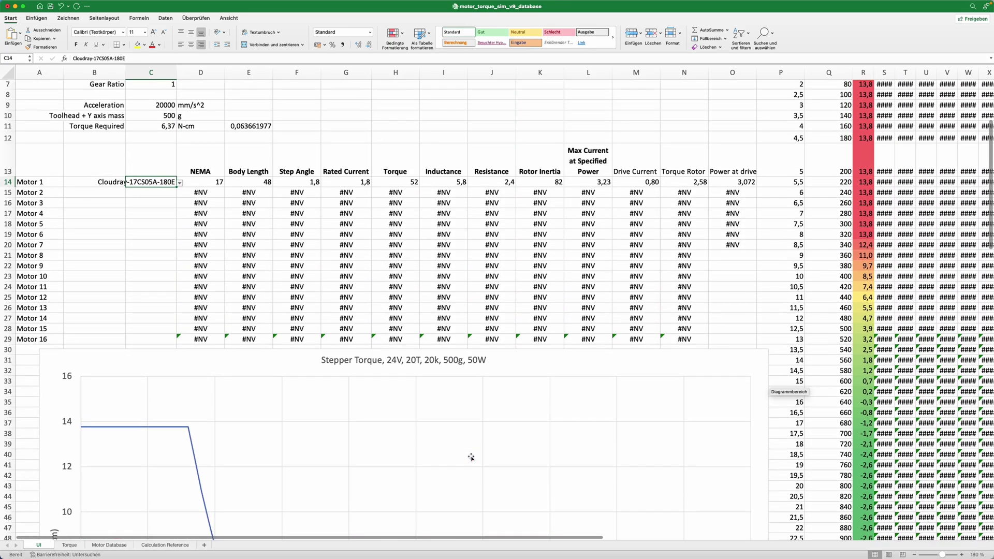
pyautogui.scroll(4, 472, 458)
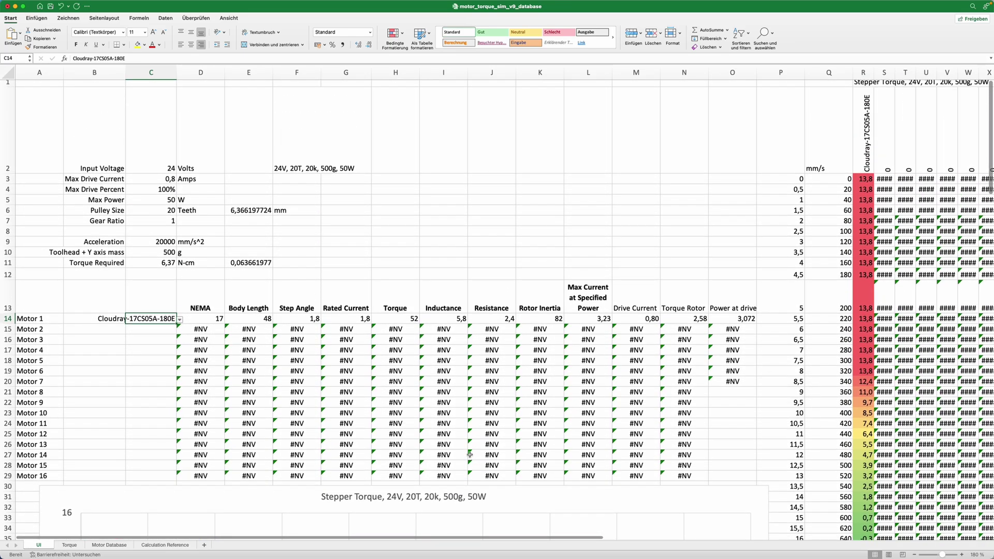
# Set the toolhead + Y axis mass to 1000 g and check the stepper torque chart against the required torque
pyautogui.click(165, 253)
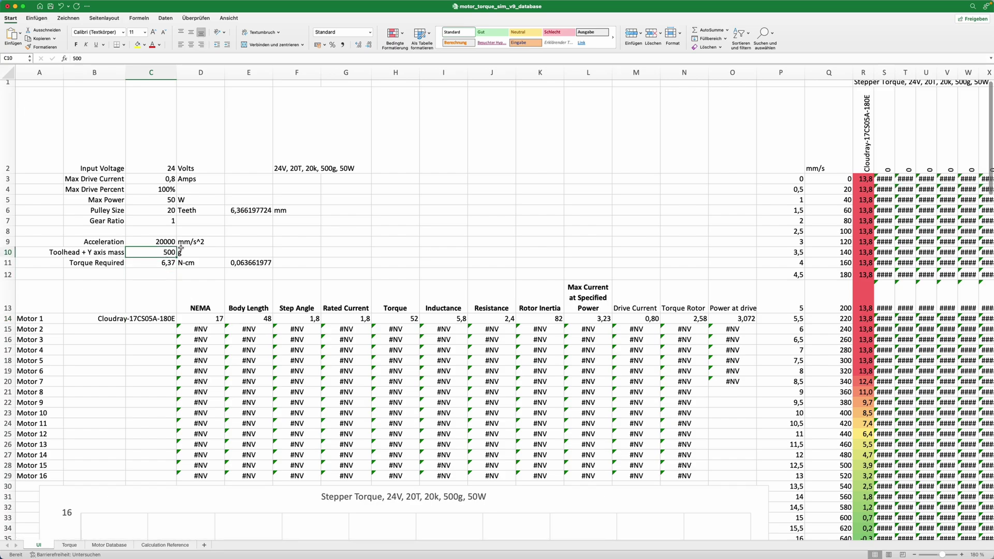
pyautogui.write('1000')
pyautogui.press('Return')
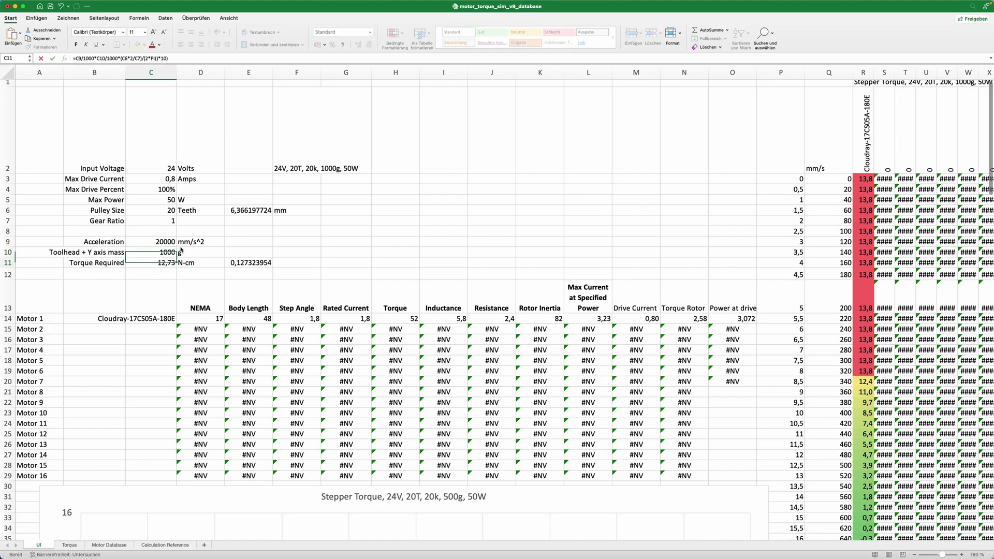
pyautogui.scroll(-8, 362, 248)
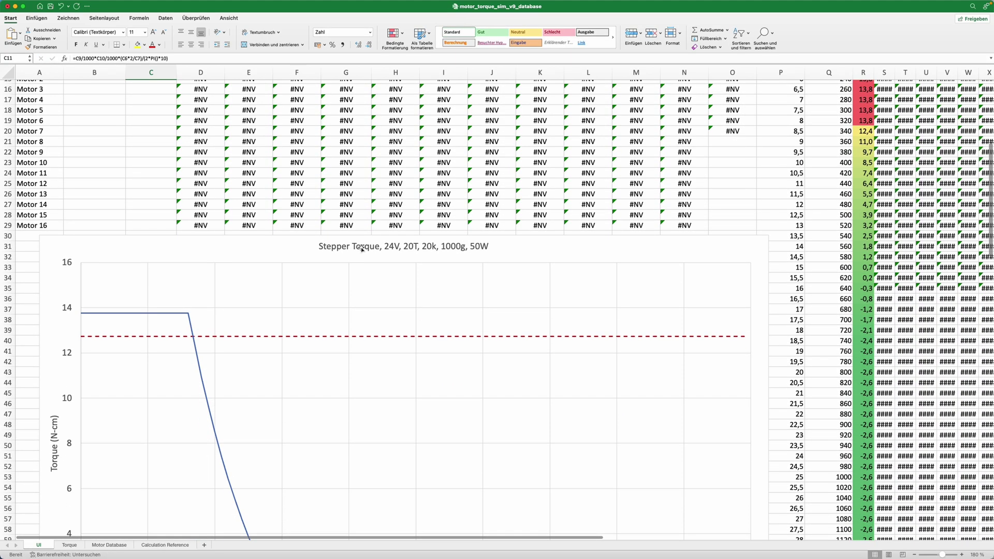
pyautogui.scroll(-5, 362, 249)
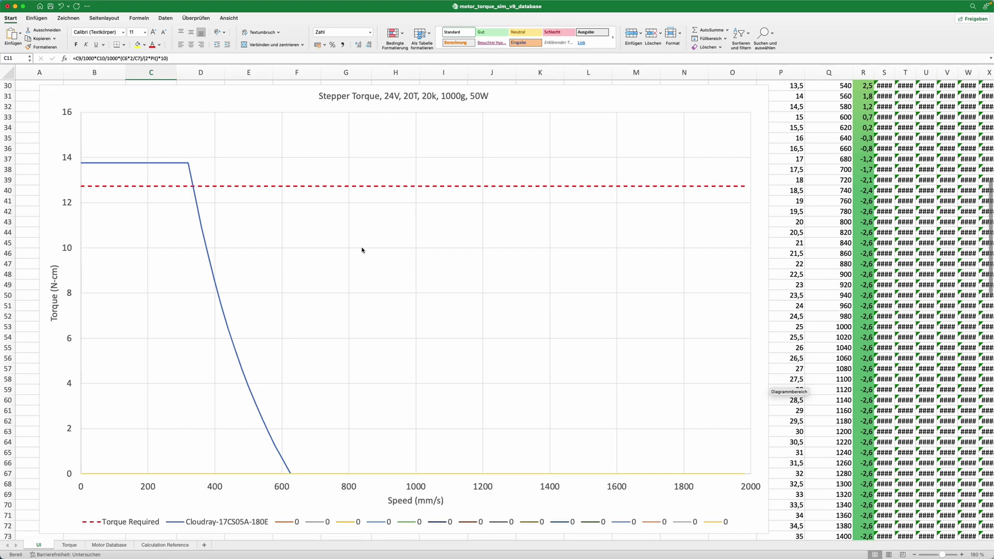
pyautogui.scroll(10, 362, 248)
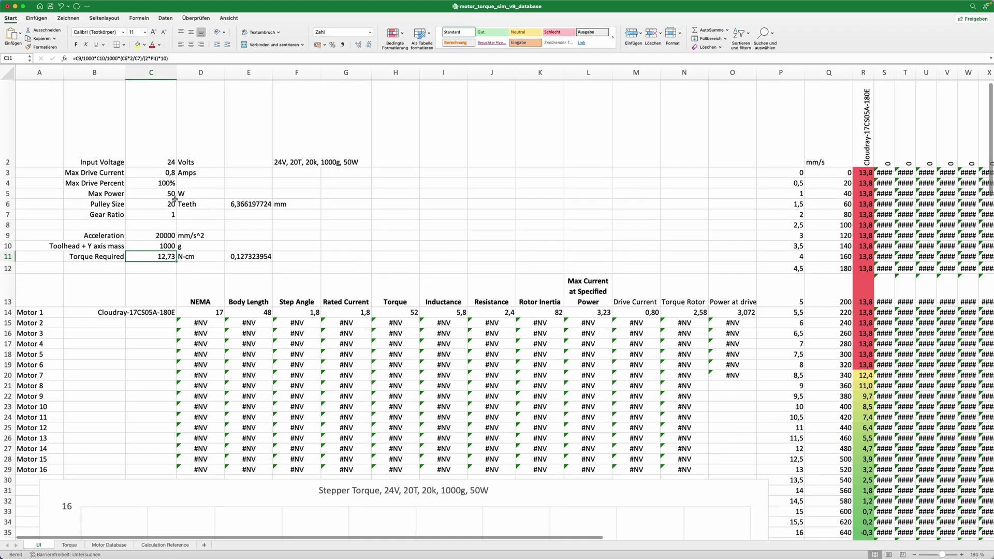
# Set the max drive current to 1,5 amps and check the Cloudray-17CS05A-180E curve in the stepper torque chart
pyautogui.click(166, 173)
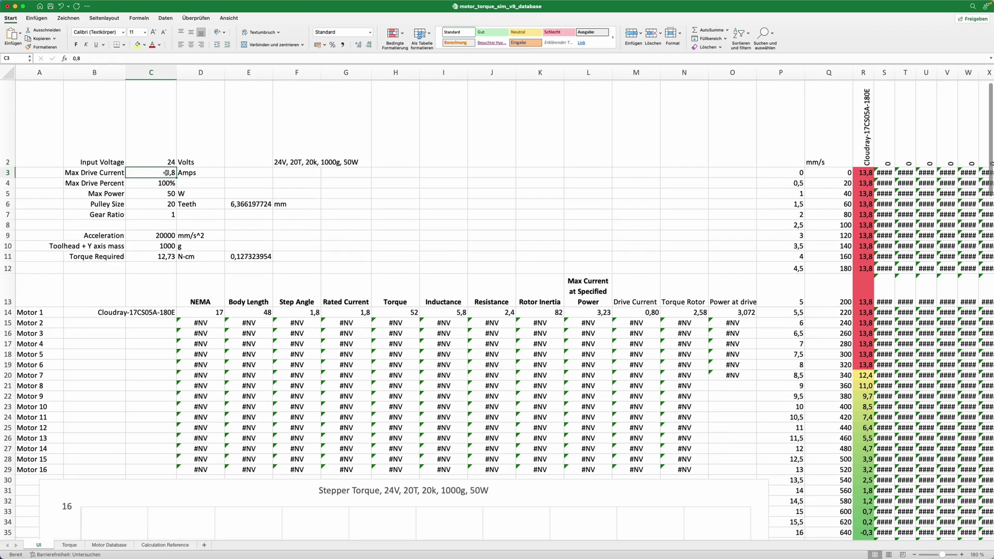
pyautogui.write('1,1')
pyautogui.press('Return')
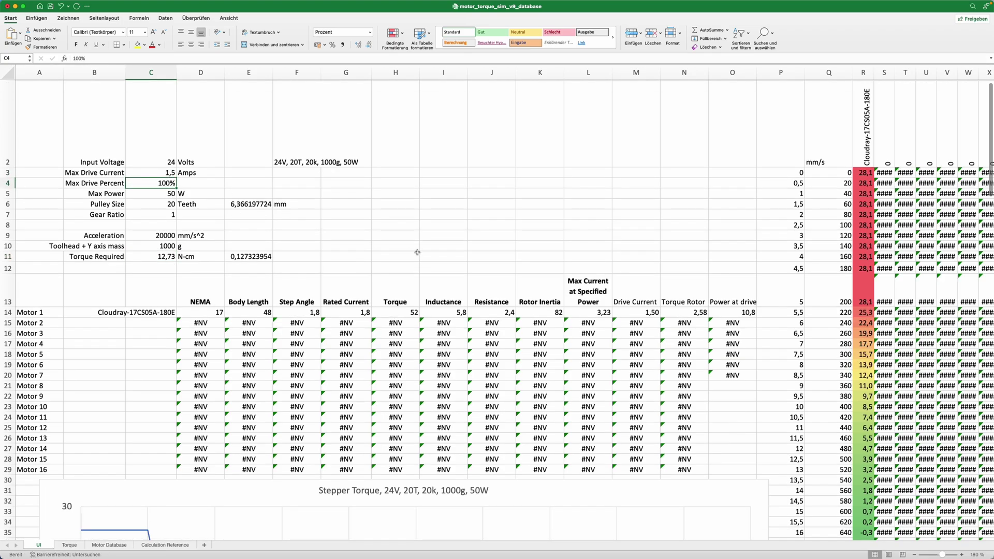
pyautogui.scroll(-9, 418, 252)
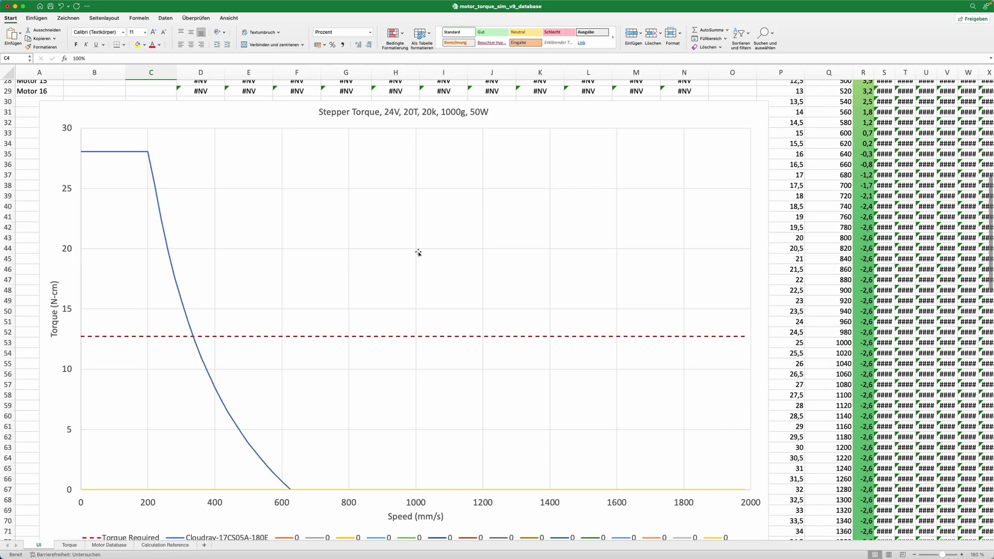
pyautogui.scroll(-1, 419, 252)
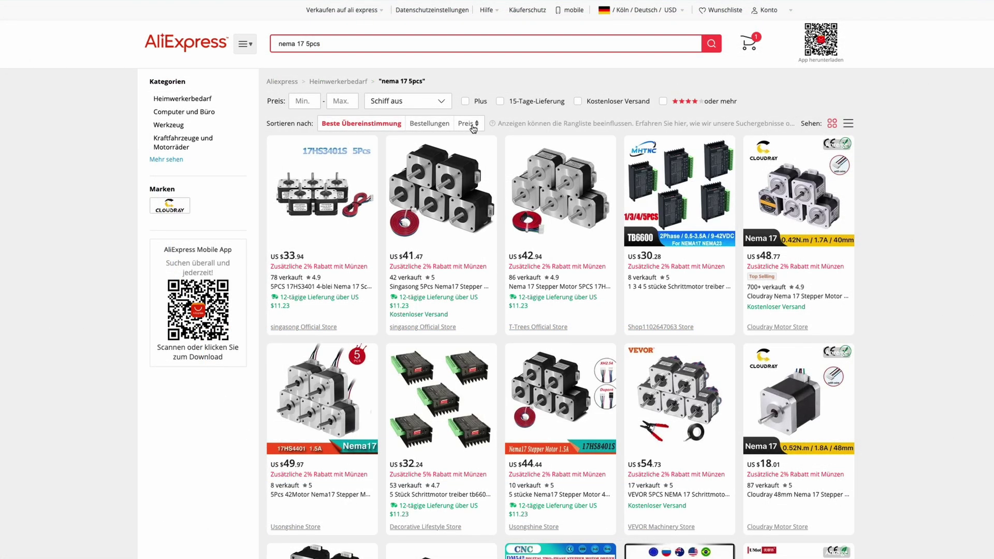
# Sort the "nema 17 5pcs" results by ascending price and review the T-Trees 17HS4401 five-piece motor listing
pyautogui.click(469, 123)
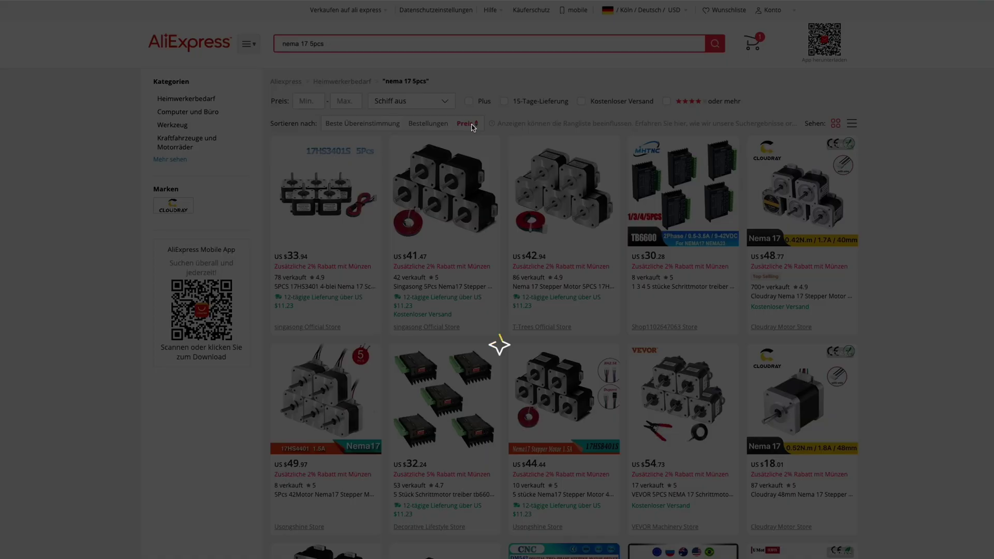
pyautogui.scroll(-7, 827, 262)
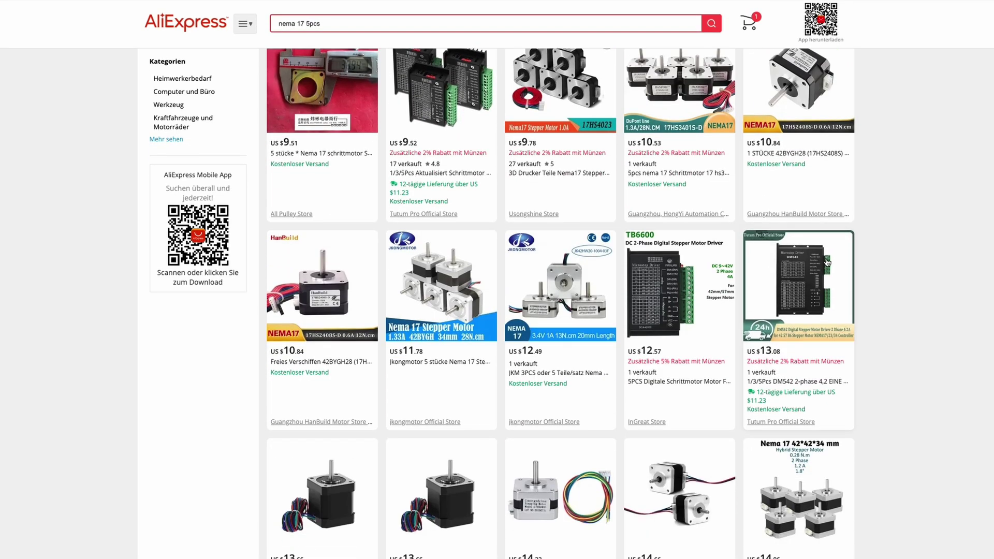
pyautogui.scroll(-7, 828, 263)
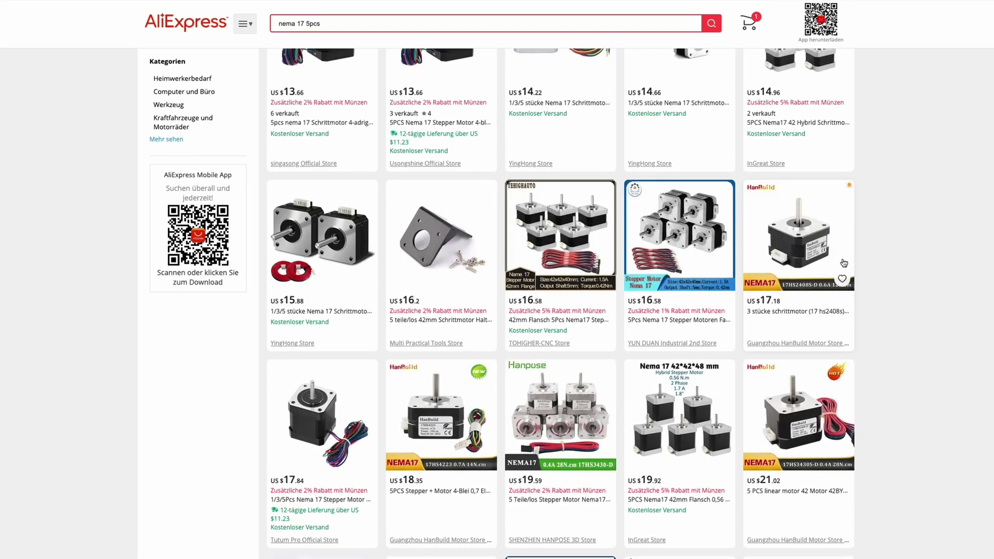
pyautogui.scroll(-3, 886, 264)
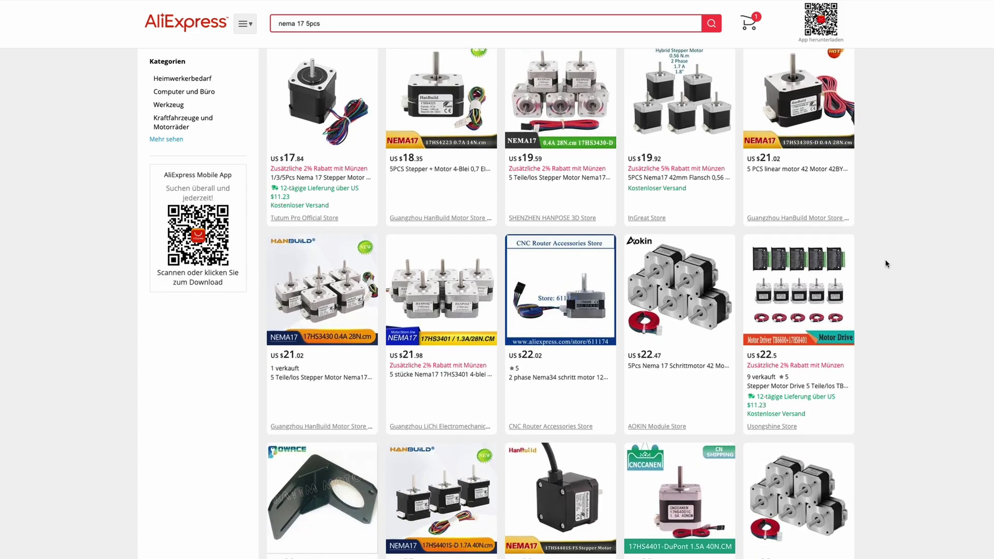
pyautogui.scroll(-4, 888, 263)
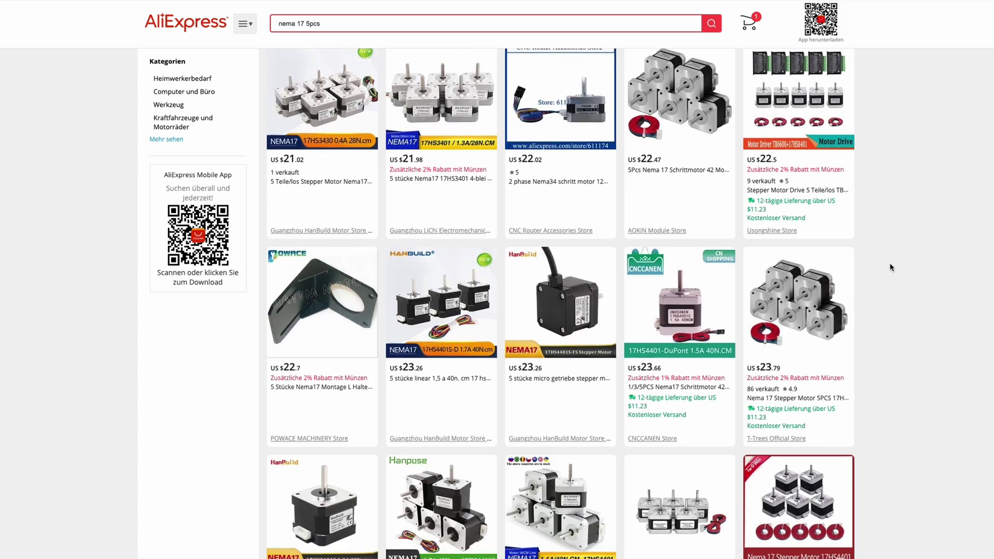
pyautogui.click(804, 318)
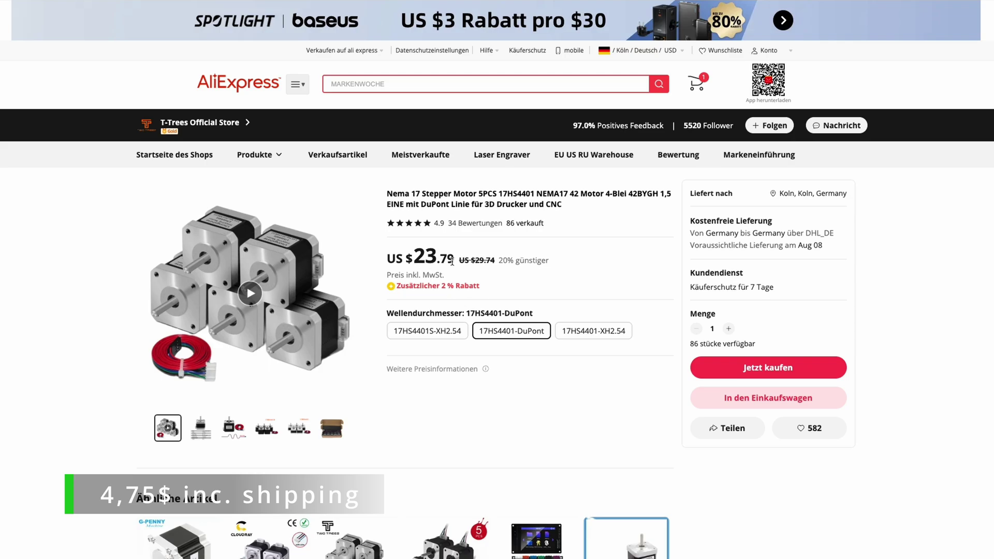
pyautogui.scroll(-15, 617, 360)
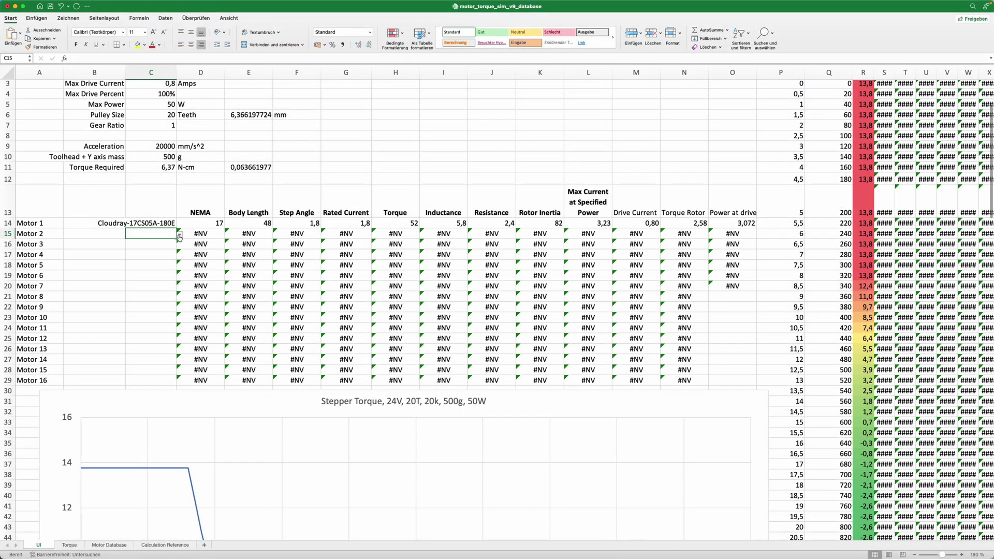
# Choose LDO-42STH48-2504AC as Motor 2 and review its curve in the stepper torque chart
pyautogui.click(179, 235)
pyautogui.scroll(-6, 192, 306)
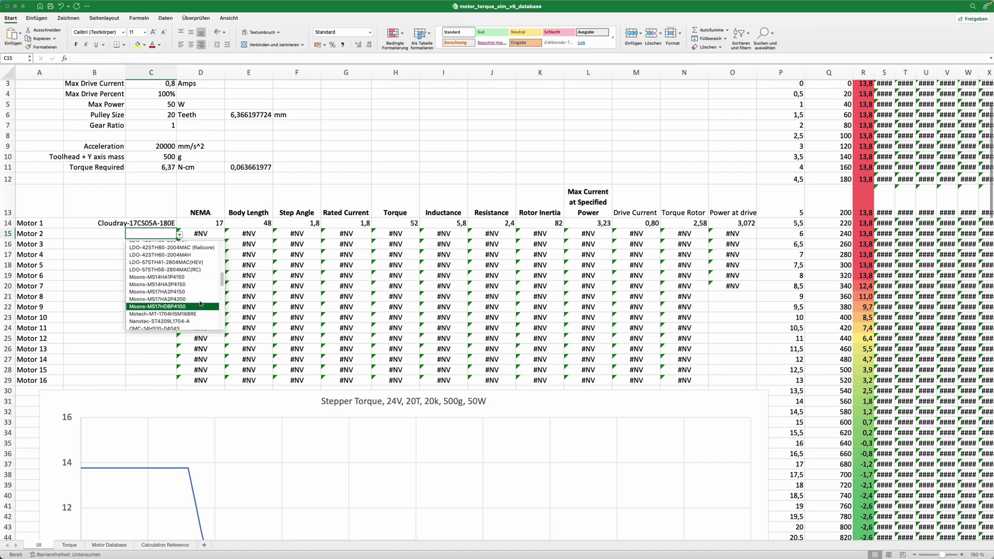
pyautogui.click(184, 248)
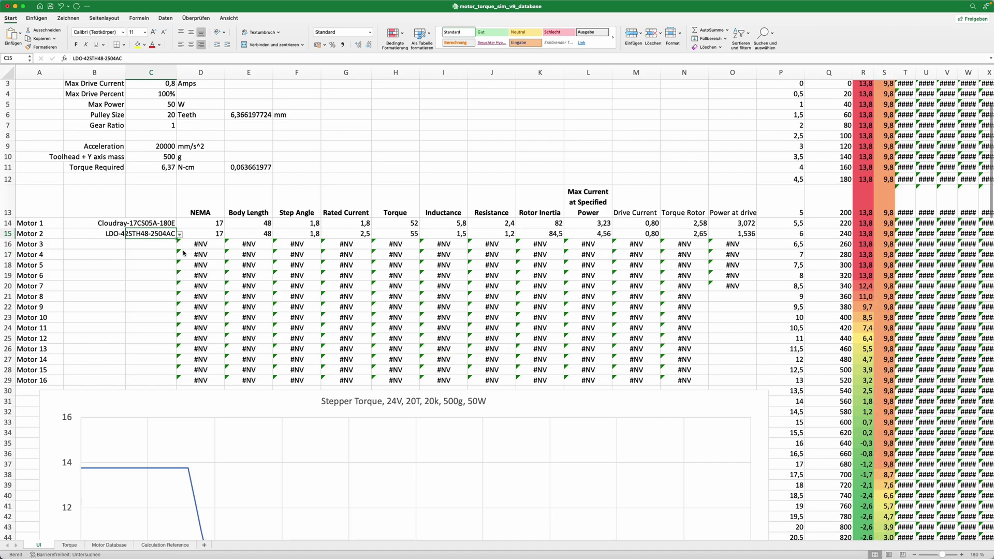
pyautogui.scroll(-10, 456, 366)
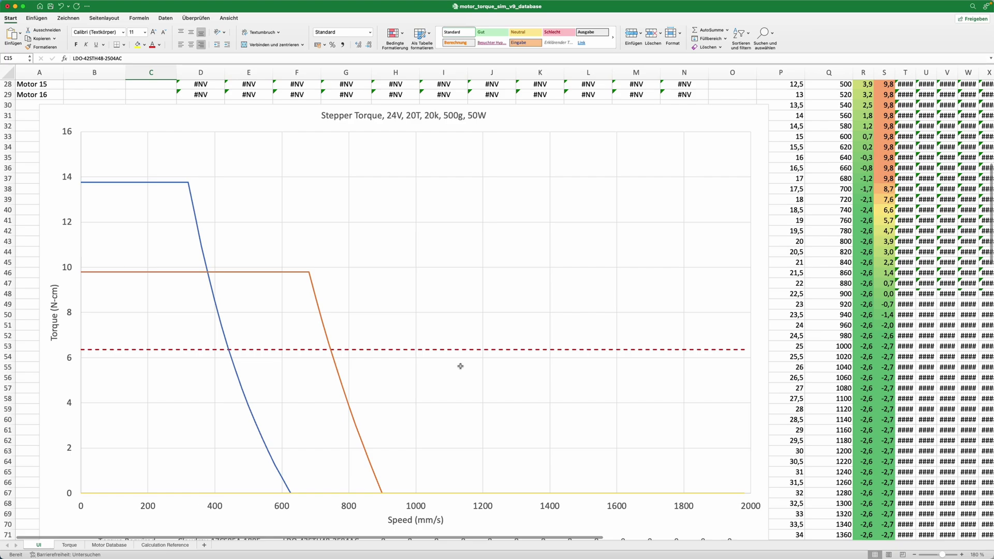
pyautogui.scroll(-2, 460, 367)
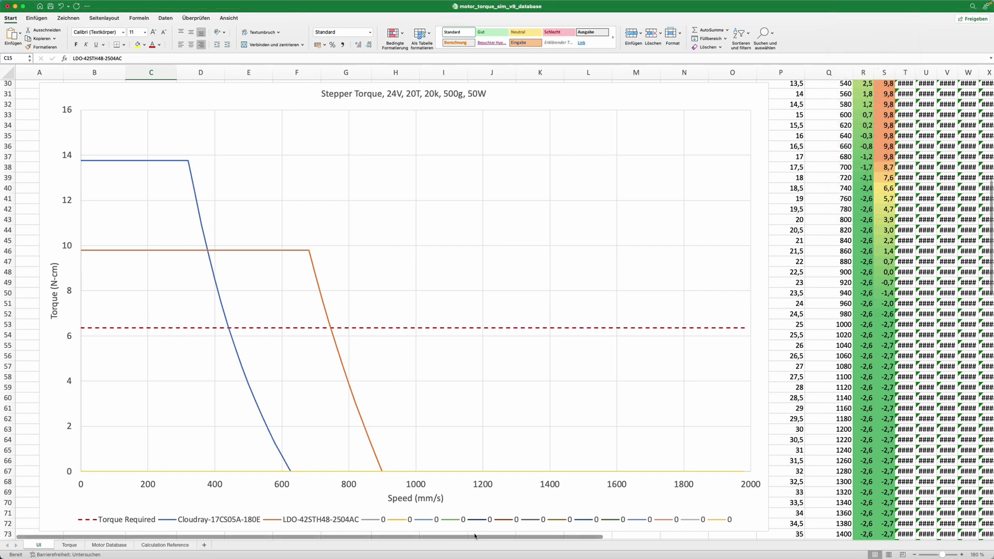
# Choose Wantai-42BYGHW811 as Motor 3 and compare its curve in the stepper torque chart
pyautogui.scroll(10, 621, 378)
pyautogui.scroll(3, 621, 378)
pyautogui.click(151, 273)
pyautogui.click(179, 274)
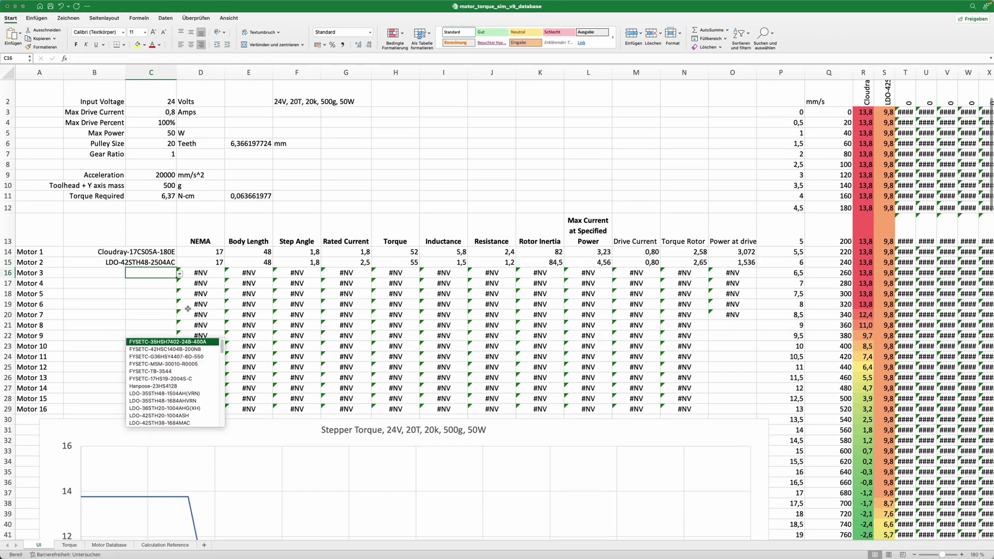
pyautogui.scroll(-5, 185, 393)
pyautogui.scroll(-3, 182, 391)
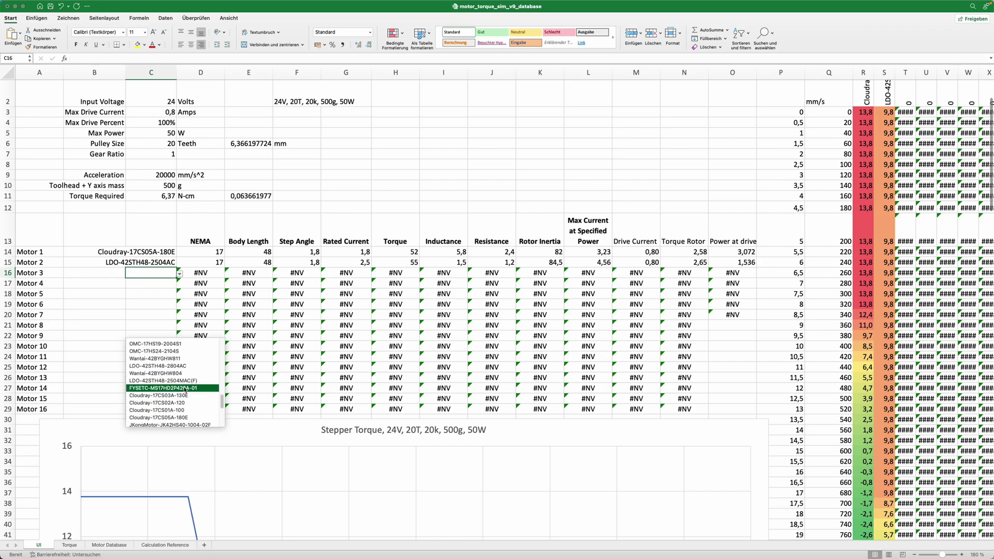
pyautogui.click(180, 358)
pyautogui.scroll(-10, 68, 410)
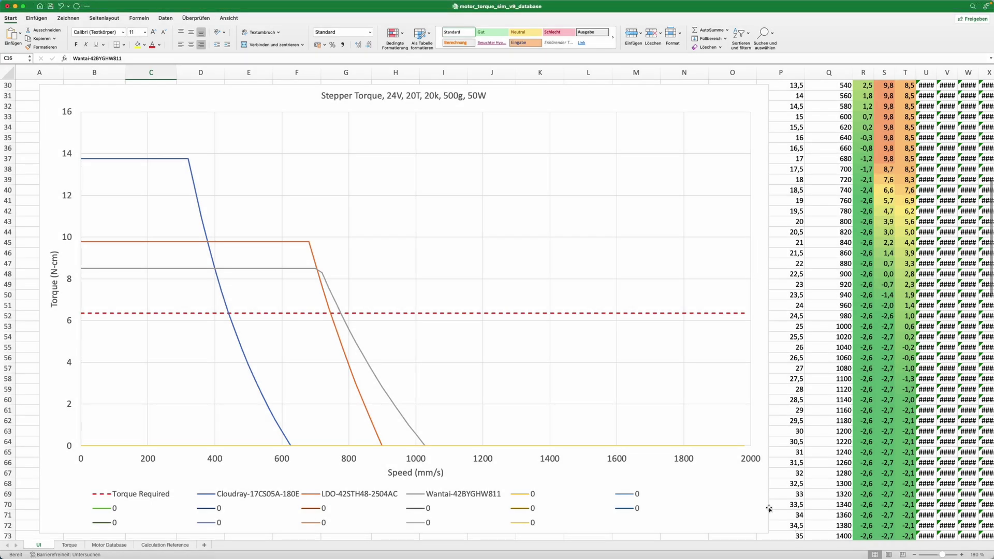
# Choose G-Penny-42HS4825A4 as Motor 4 and compare its curve in the stepper torque chart
pyautogui.scroll(10, 767, 513)
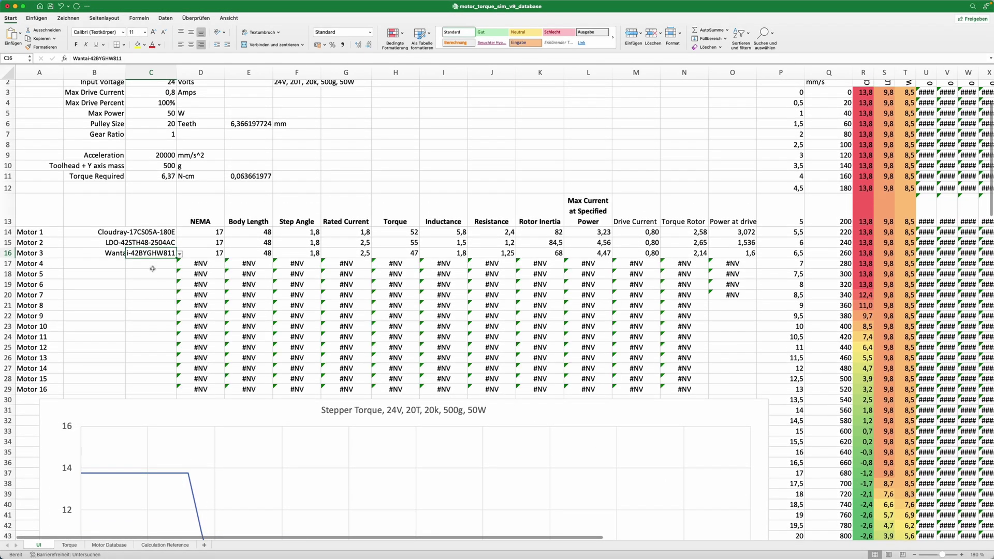
pyautogui.click(153, 269)
pyautogui.click(179, 264)
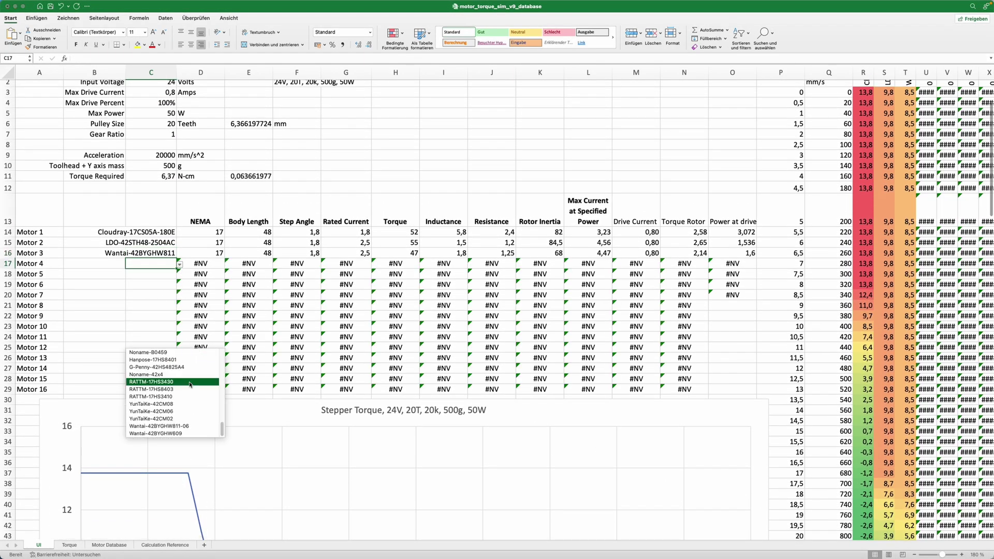
pyautogui.scroll(2, 190, 385)
pyautogui.click(183, 382)
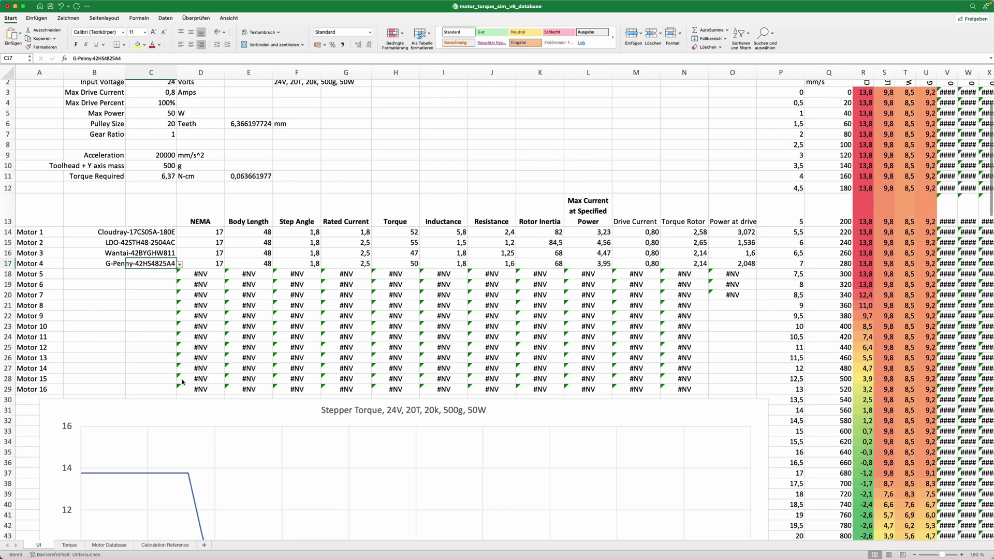
pyautogui.scroll(-9, 823, 362)
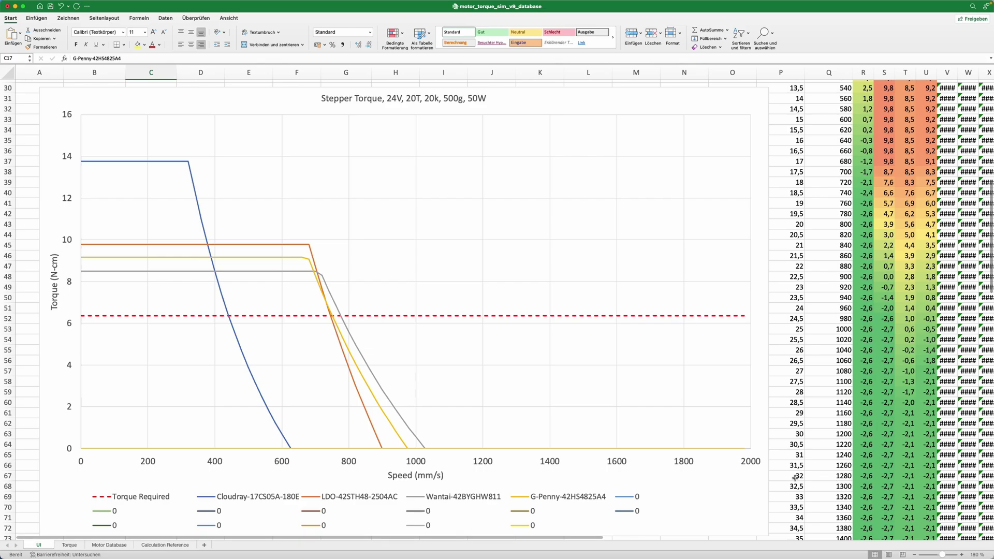
# Choose RATTM-17HS3410 as Motor 5 and compare its curve in the stepper torque chart
pyautogui.scroll(10, 415, 357)
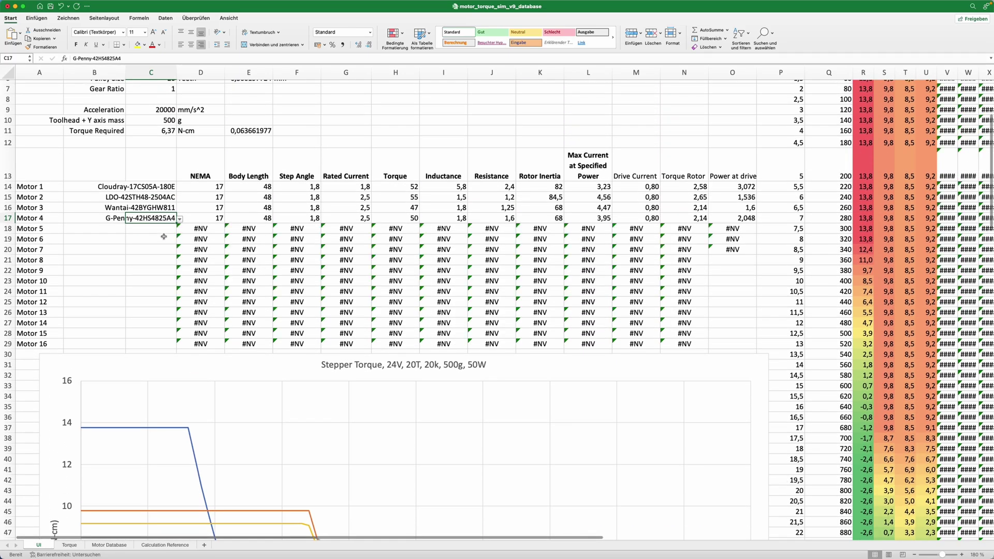
pyautogui.click(159, 230)
pyautogui.click(180, 230)
pyautogui.scroll(-10, 184, 326)
pyautogui.click(177, 289)
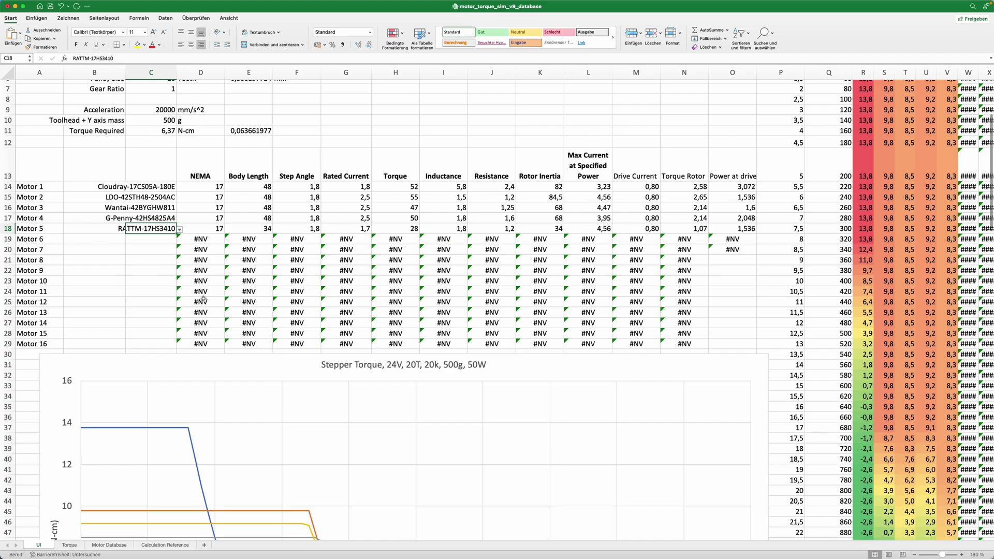
pyautogui.scroll(-7, 560, 392)
pyautogui.scroll(-3, 567, 390)
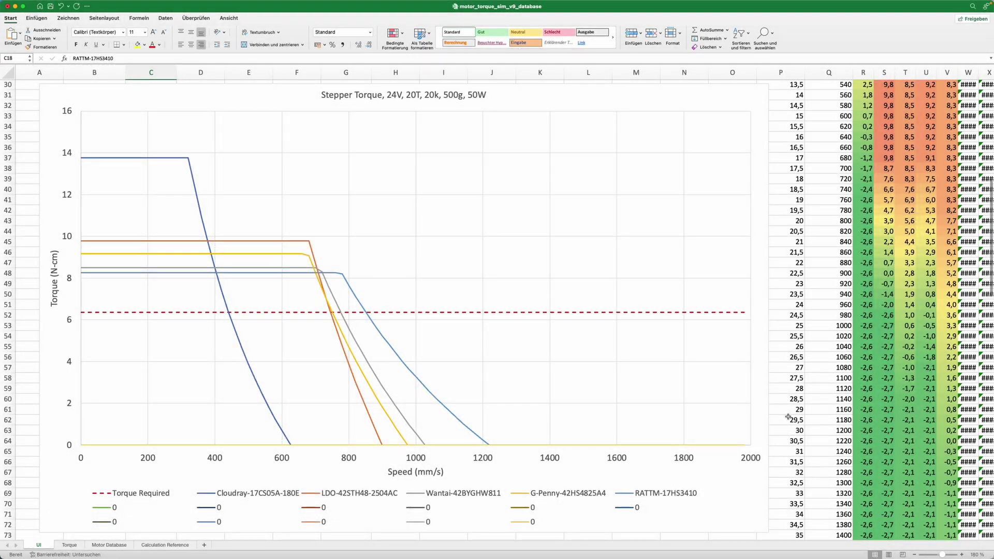
# Choose LDO-42STH48-2804AC as Motor 6 and compare its curve with the required torque in the chart
pyautogui.scroll(10, 788, 417)
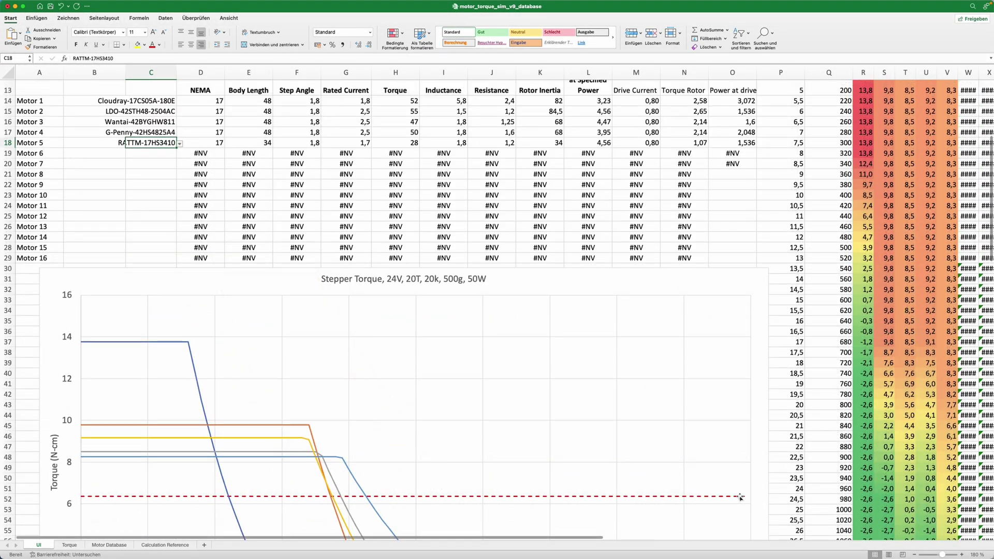
pyautogui.click(176, 253)
pyautogui.click(180, 253)
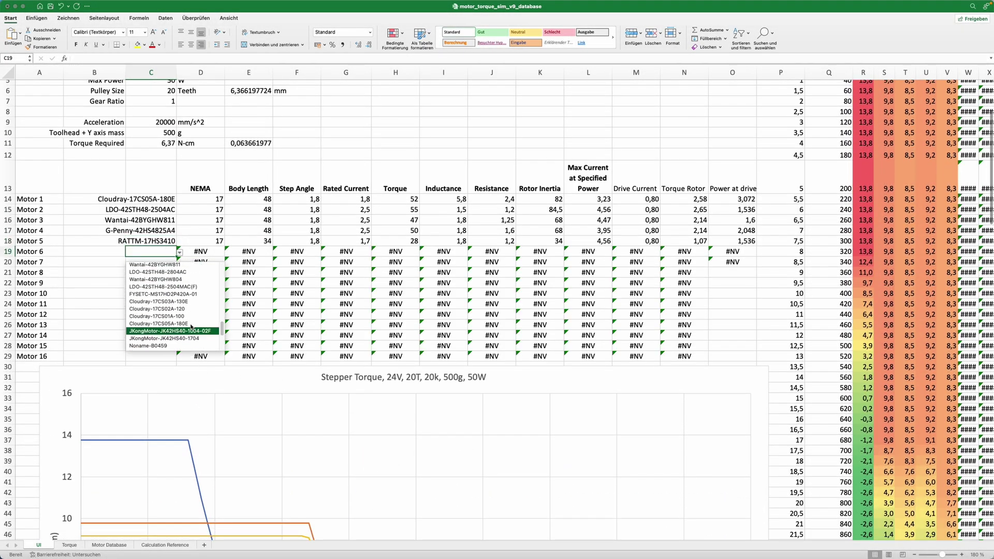
pyautogui.click(187, 304)
pyautogui.scroll(-10, 782, 385)
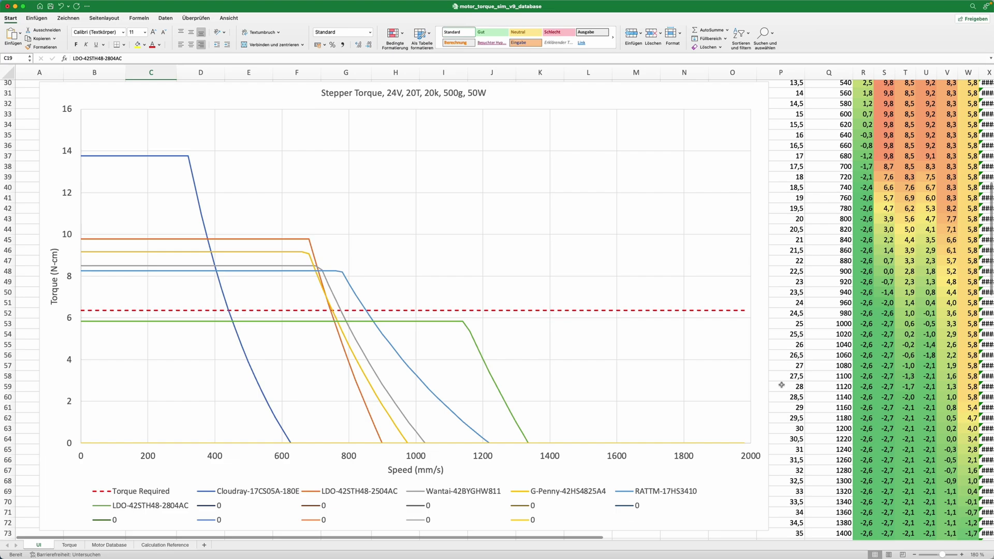
# Choose YunTaiKe-42CM02 as Motor 7 and compare its curve with the other motors in the torque chart
pyautogui.scroll(7, 781, 386)
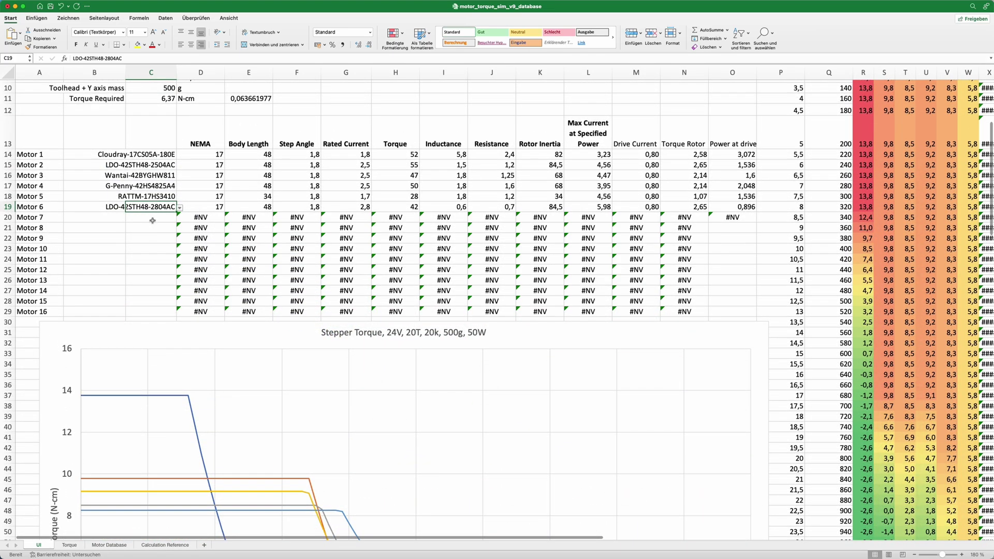
pyautogui.click(152, 220)
pyautogui.click(179, 218)
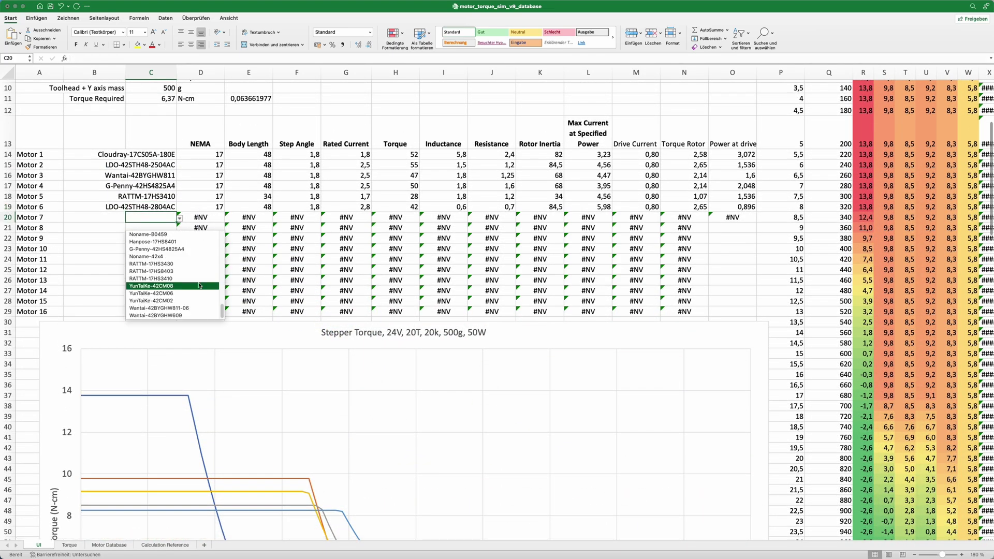
pyautogui.click(187, 300)
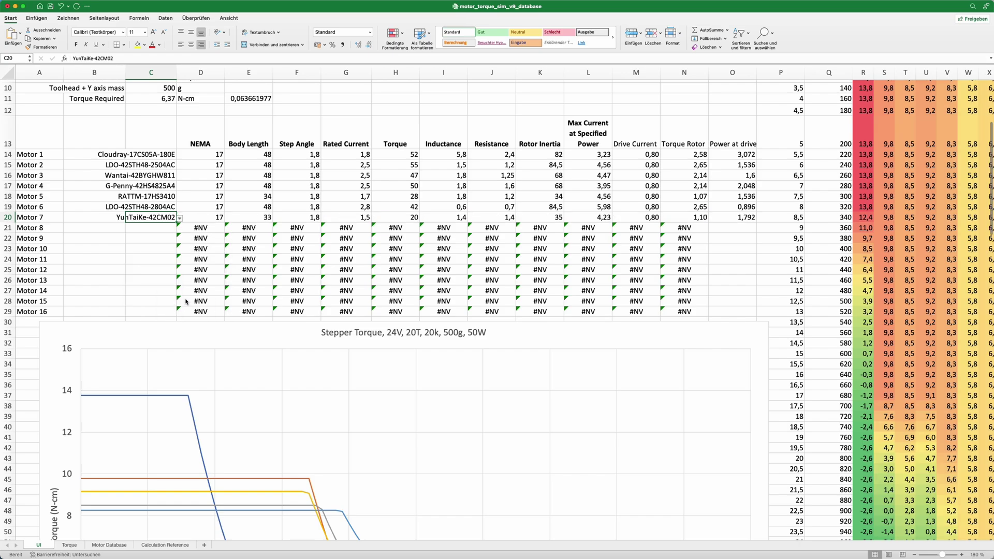
pyautogui.scroll(-4, 550, 269)
pyautogui.scroll(-2, 550, 269)
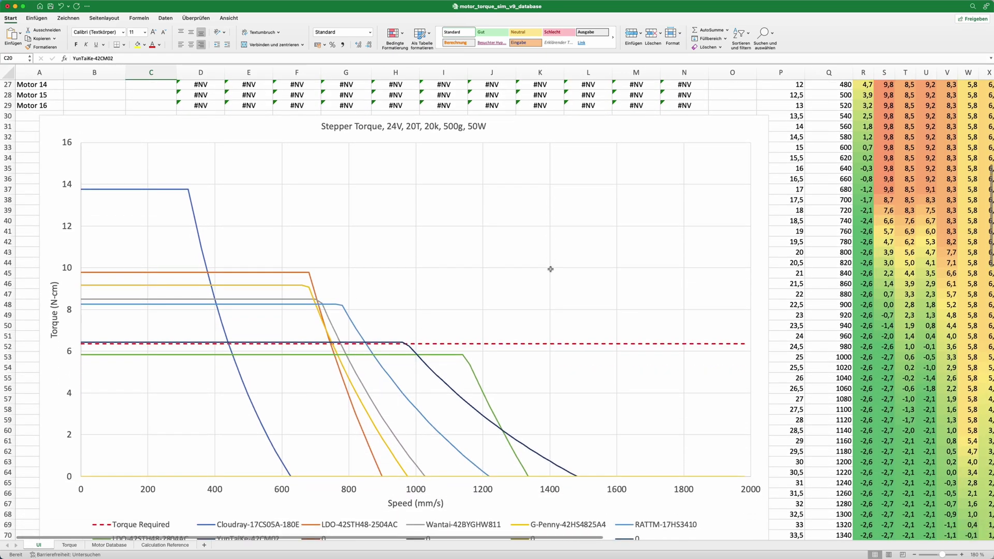
pyautogui.scroll(-1, 552, 271)
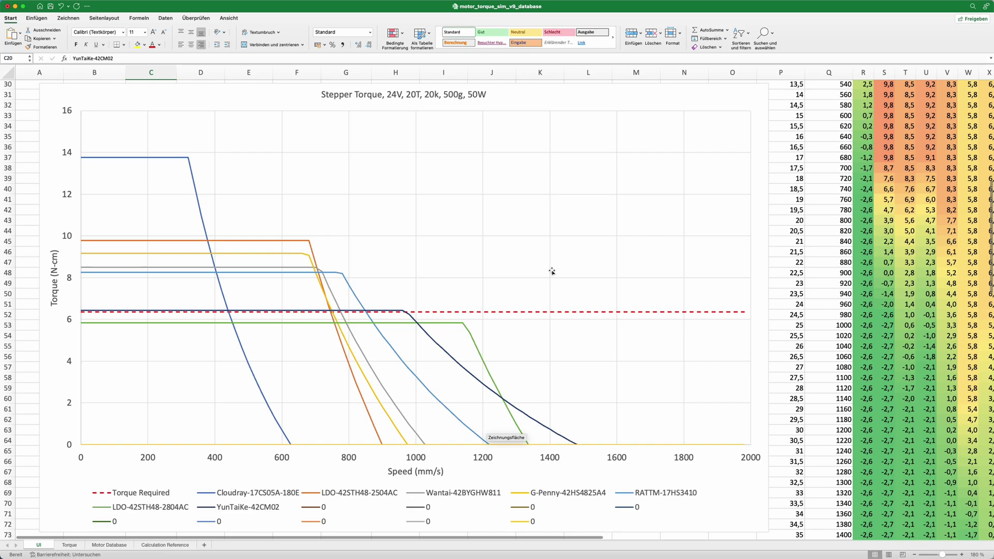
# Set the toolhead + Y axis mass to 350 g in the simulation parameters
pyautogui.scroll(10, 552, 272)
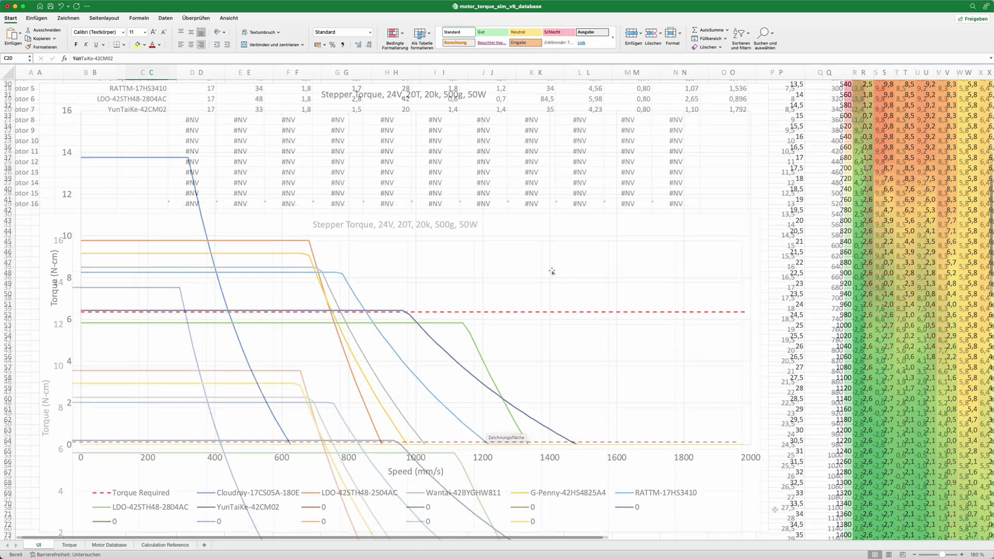
pyautogui.click(143, 237)
pyautogui.click(153, 260)
pyautogui.click(158, 236)
pyautogui.write('350')
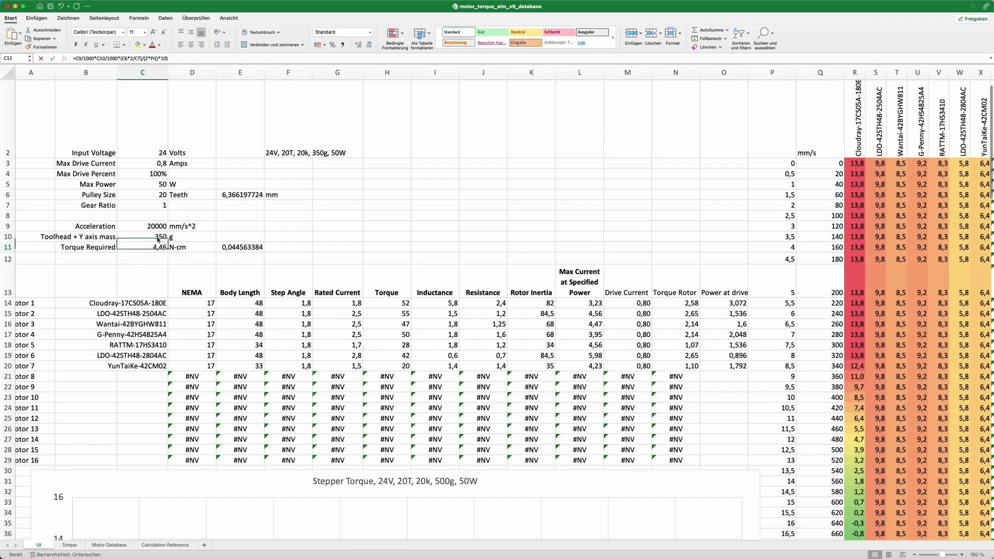
# Compare all motor curves with the required torque for the 350 g mass in the stepper torque chart
pyautogui.press('Return')
pyautogui.scroll(-3, 519, 268)
pyautogui.scroll(-9, 519, 268)
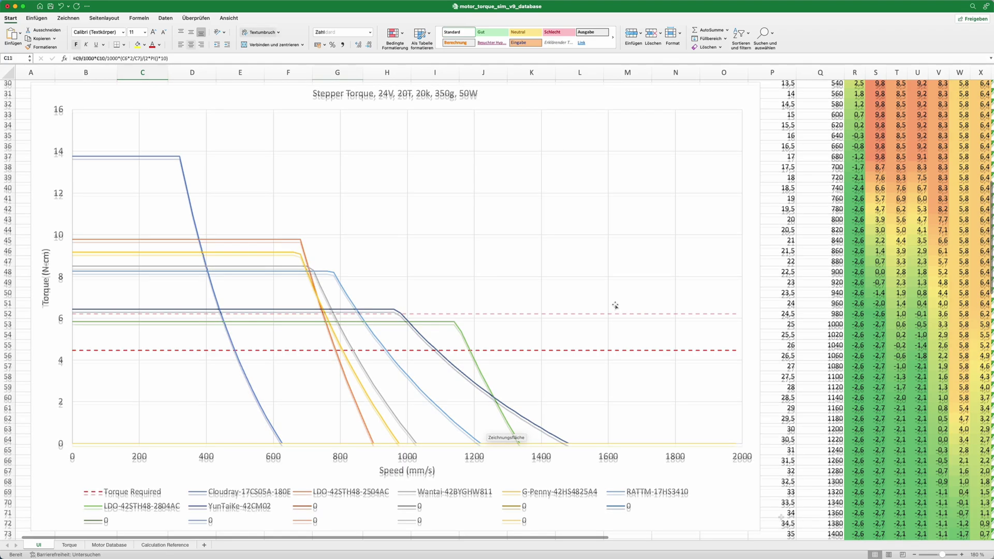
# Highlight the step angle values of Motors 1 to 7 in the motor table
pyautogui.scroll(10, 781, 517)
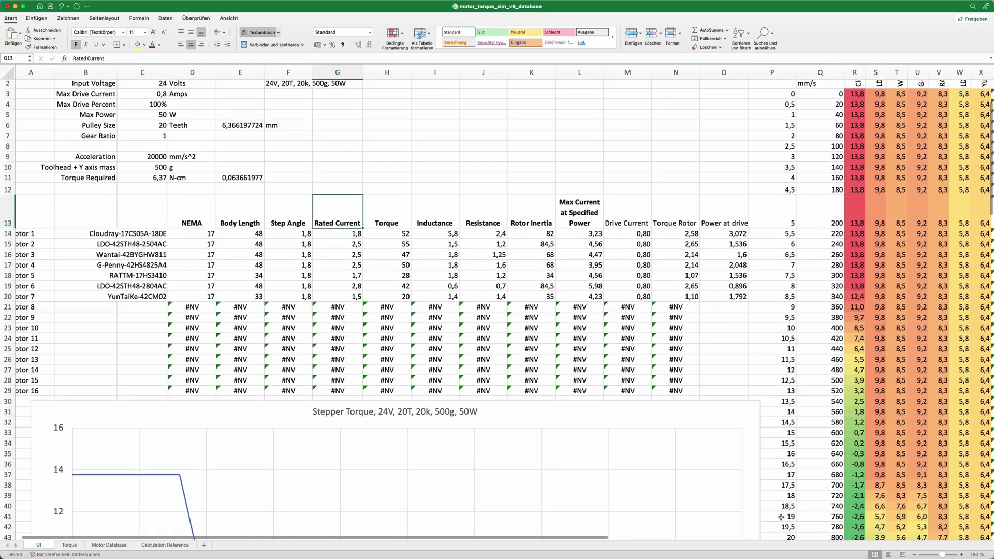
pyautogui.click(306, 233)
pyautogui.moveTo(305, 234); pyautogui.dragTo(305, 296)
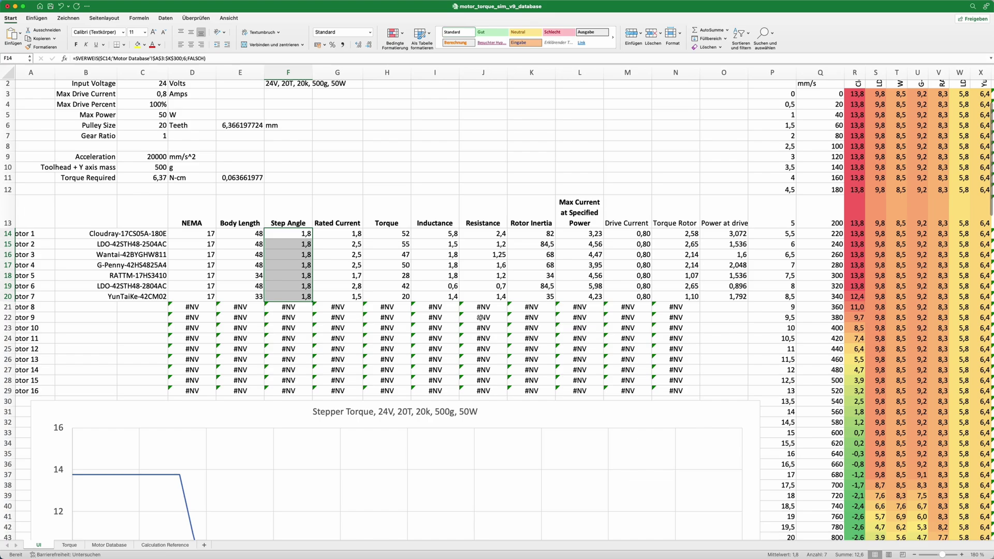
# Choose Motech-MT-1704HSM168RE as Motor 8 and compare its curve with the other motors in the torque chart
pyautogui.click(156, 308)
pyautogui.click(170, 309)
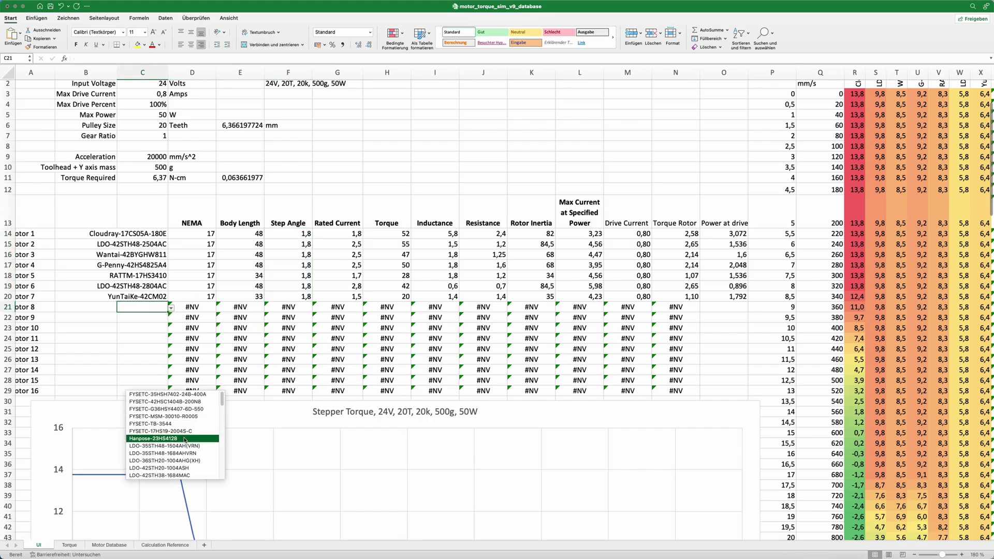
pyautogui.scroll(-5, 185, 440)
pyautogui.scroll(3, 185, 440)
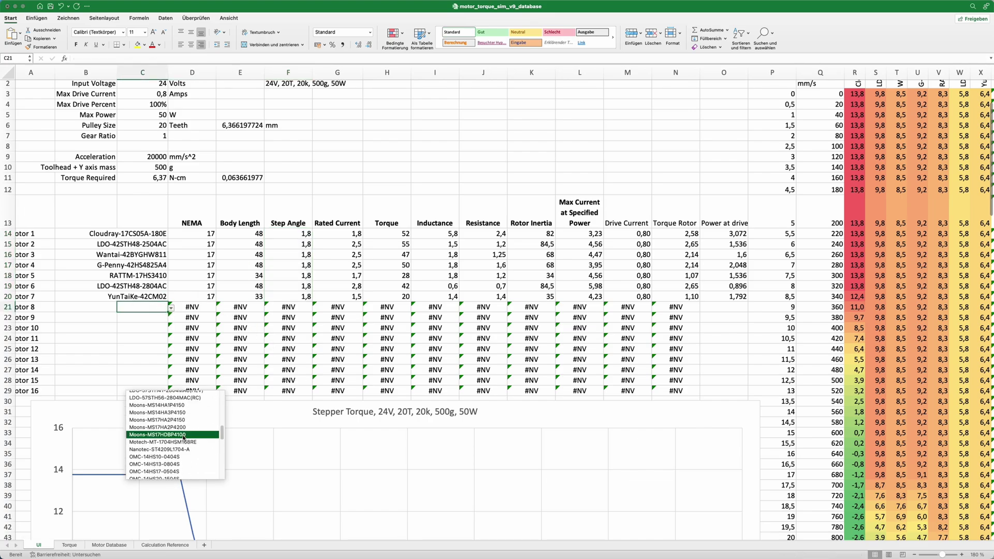
pyautogui.click(181, 443)
pyautogui.scroll(-8, 332, 365)
pyautogui.scroll(-2, 389, 364)
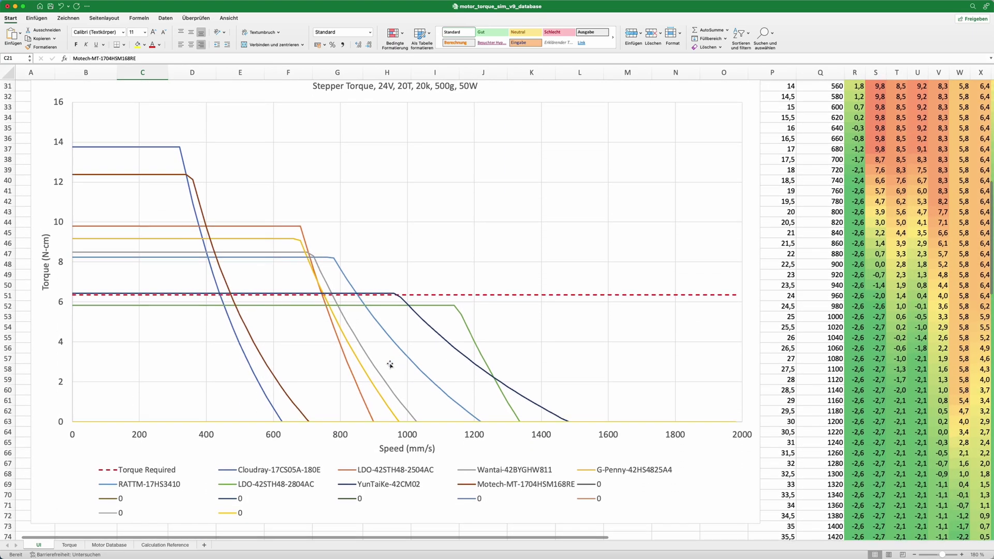
pyautogui.scroll(-1, 390, 363)
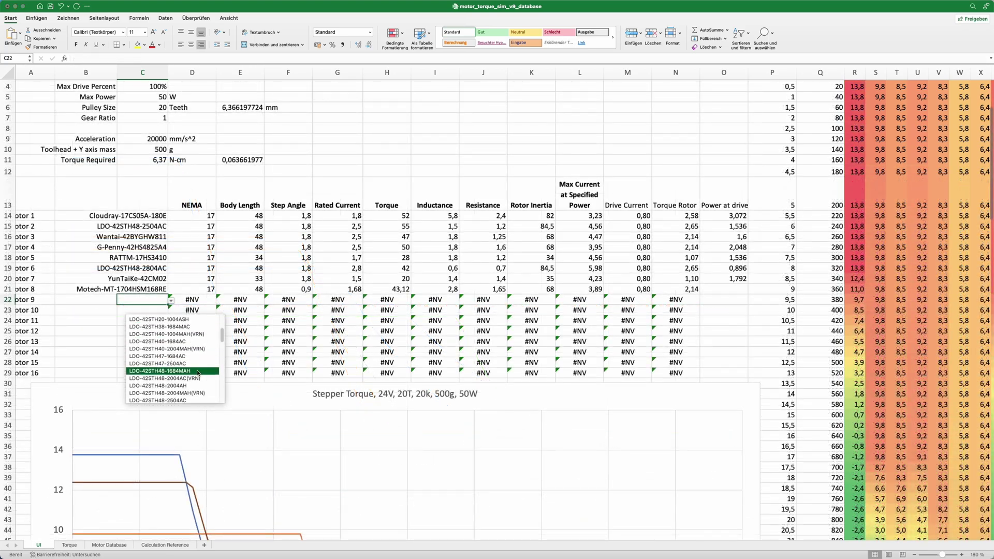
# Choose LDO-42STH48-2504MAC(F) as Motor 9 and compare its curve with the required torque in the chart
pyautogui.scroll(-5, 187, 358)
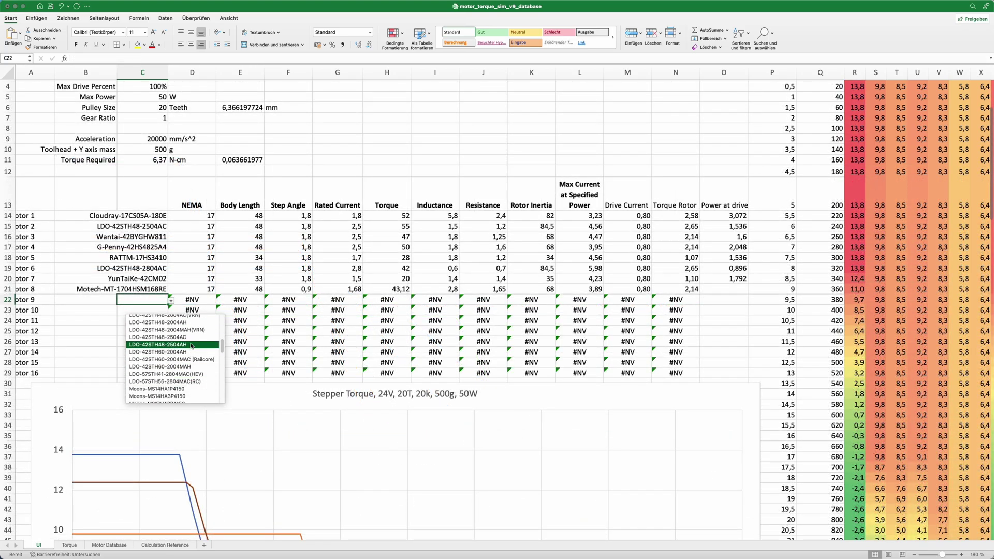
pyautogui.scroll(3, 195, 349)
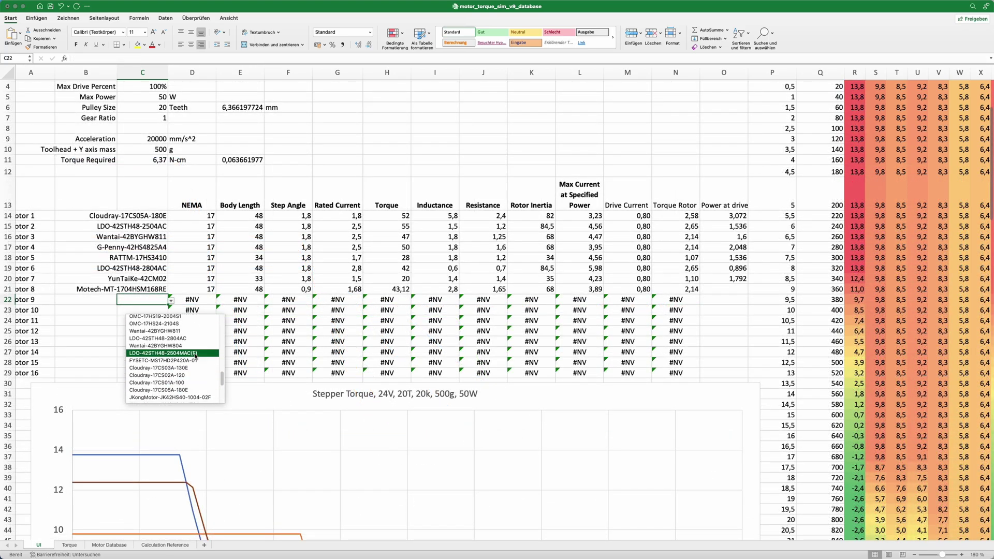
pyautogui.click(195, 348)
pyautogui.scroll(-6, 340, 415)
pyautogui.scroll(-3, 340, 414)
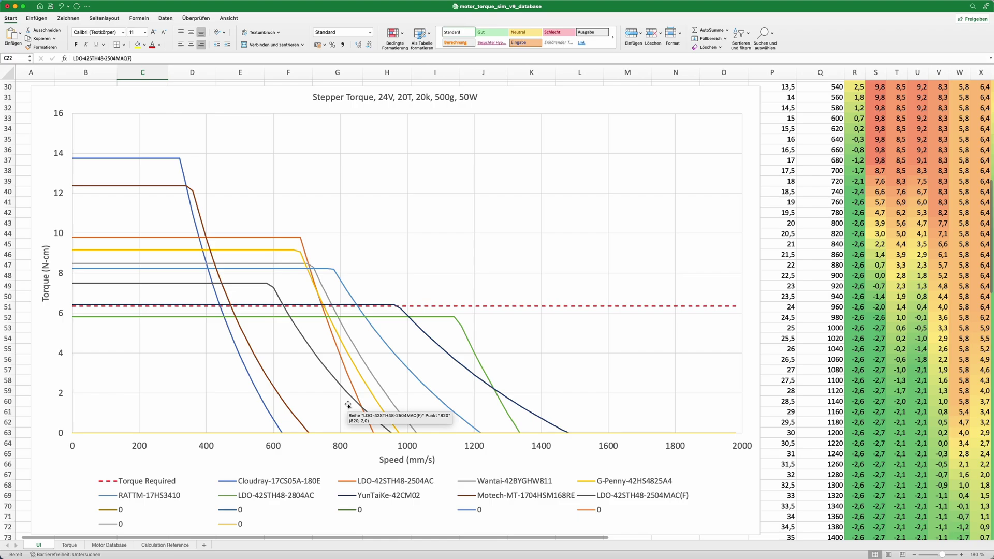
# Choose Moons-MS17HA2P4200 as Motor 10 and compare its curve in the stepper torque chart
pyautogui.press('Return')
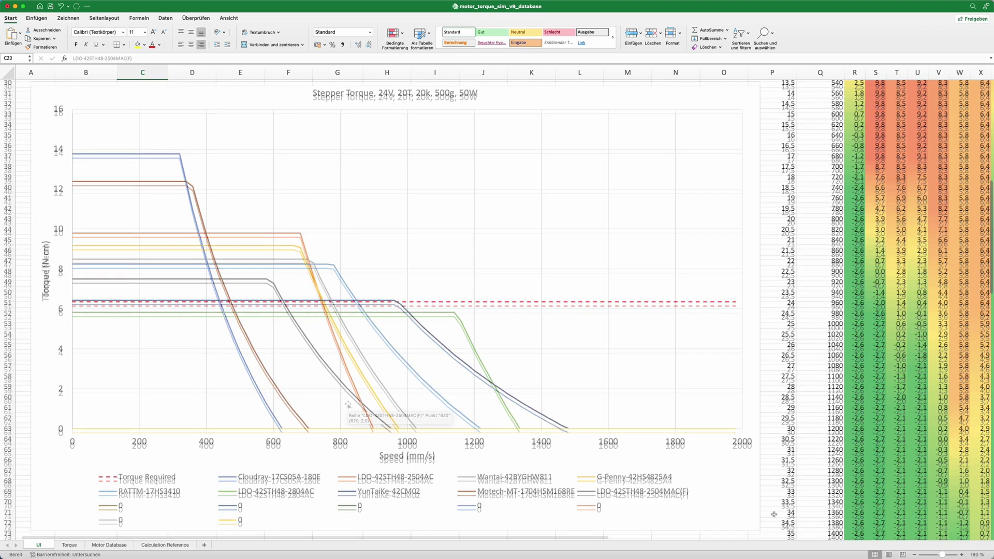
pyautogui.scroll(5, 324, 277)
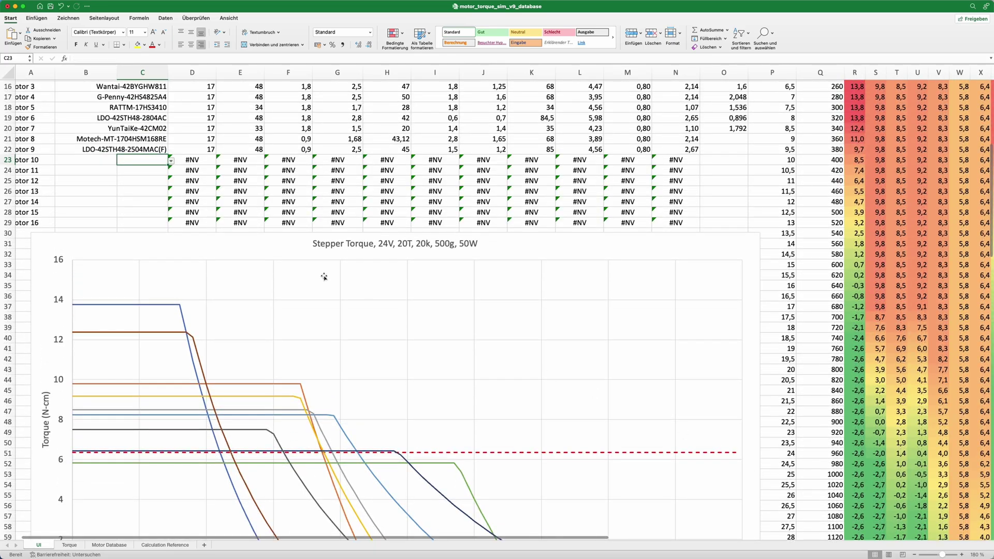
pyautogui.click(171, 161)
pyautogui.scroll(-5, 181, 233)
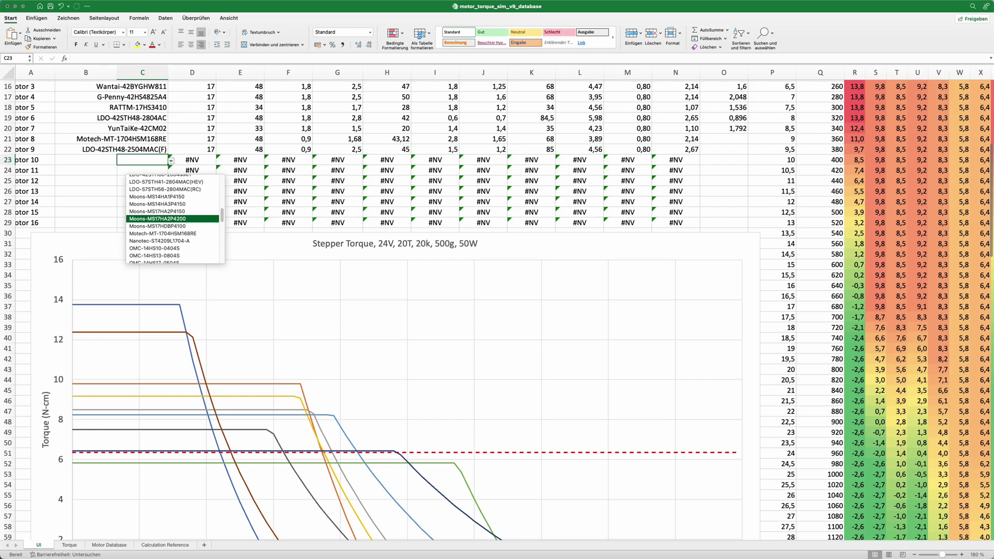
pyautogui.click(198, 219)
pyautogui.scroll(-3, 543, 286)
pyautogui.scroll(-3, 543, 287)
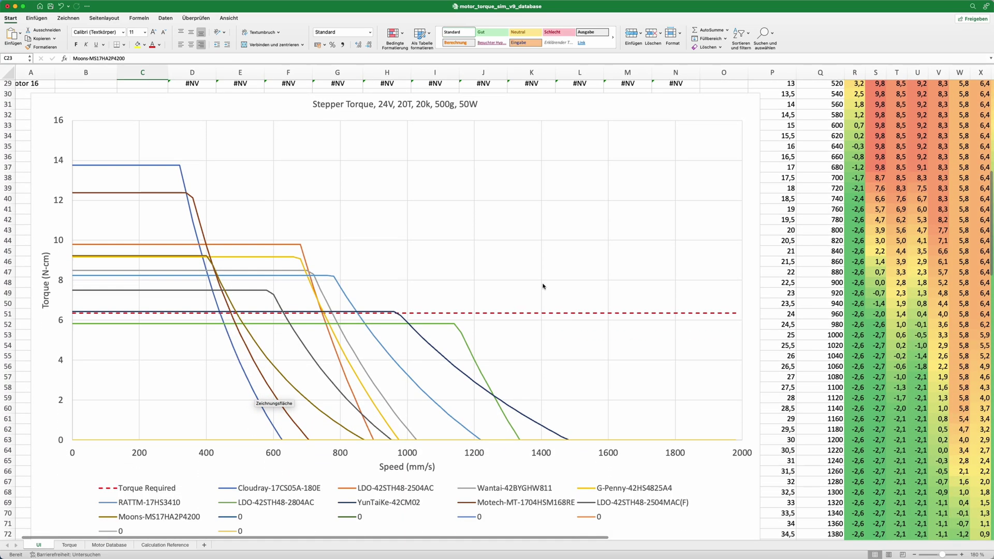